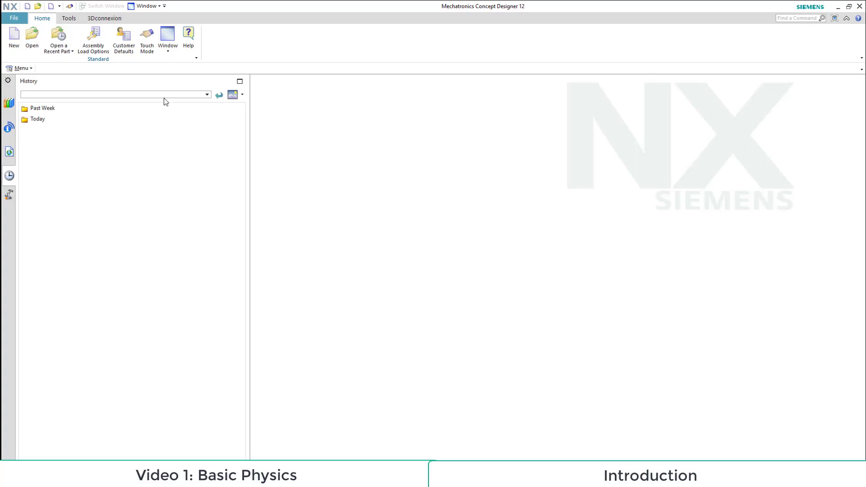
- Create marble_run.prt from the General Setup template, then play and stop the simulation
click(10, 47)
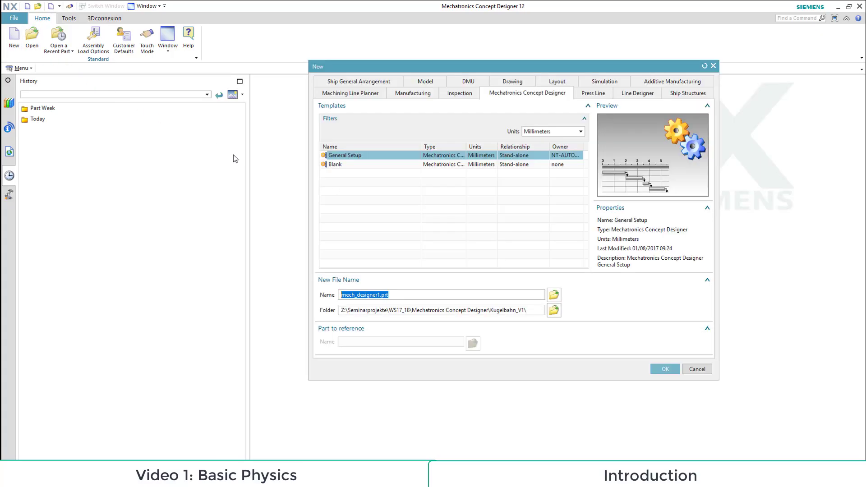
click(522, 95)
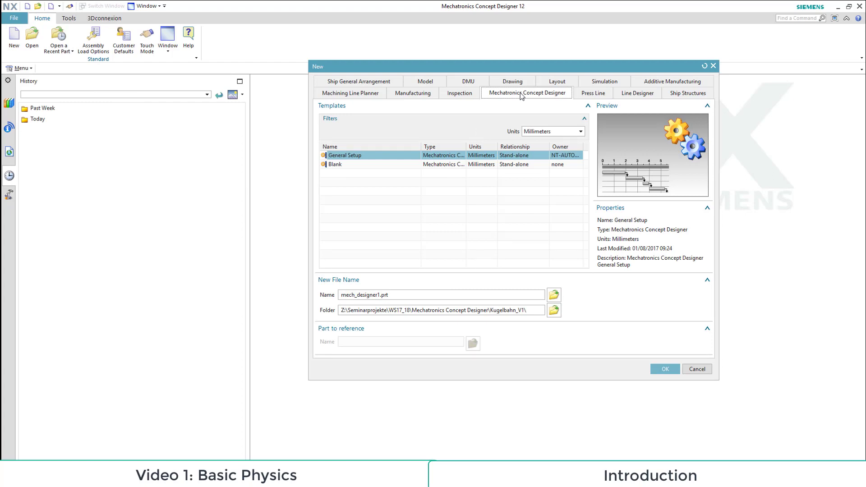
click(404, 155)
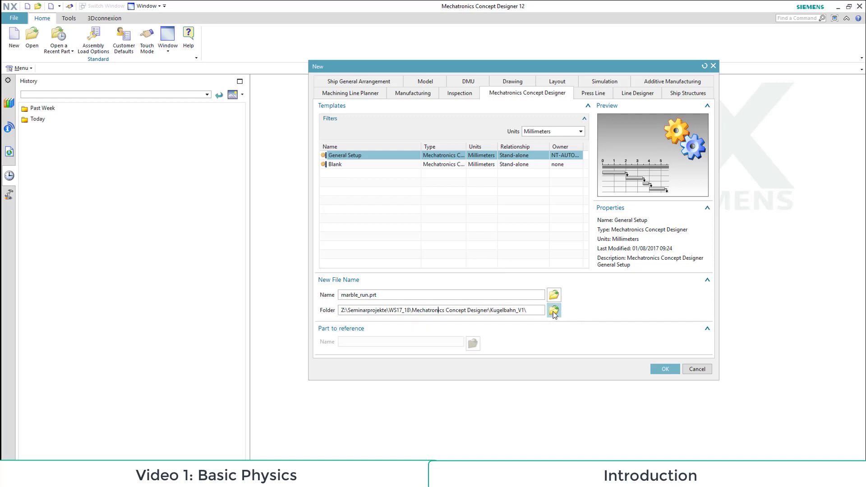
click(669, 372)
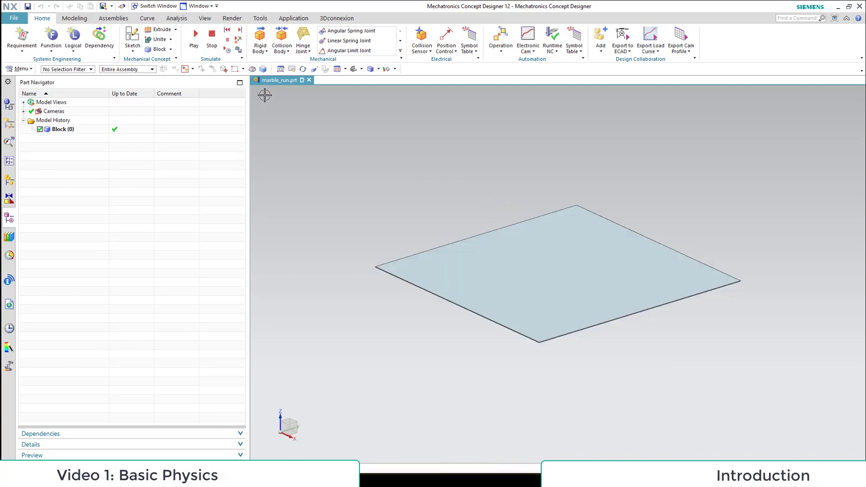
click(194, 44)
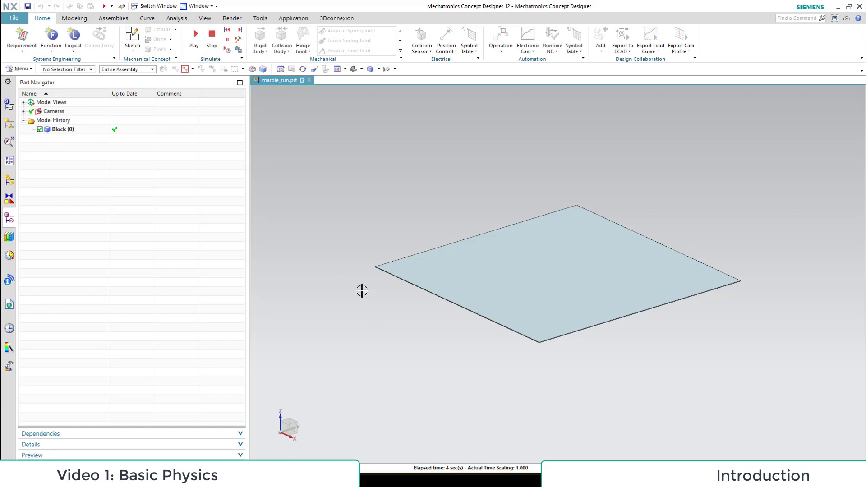
click(216, 46)
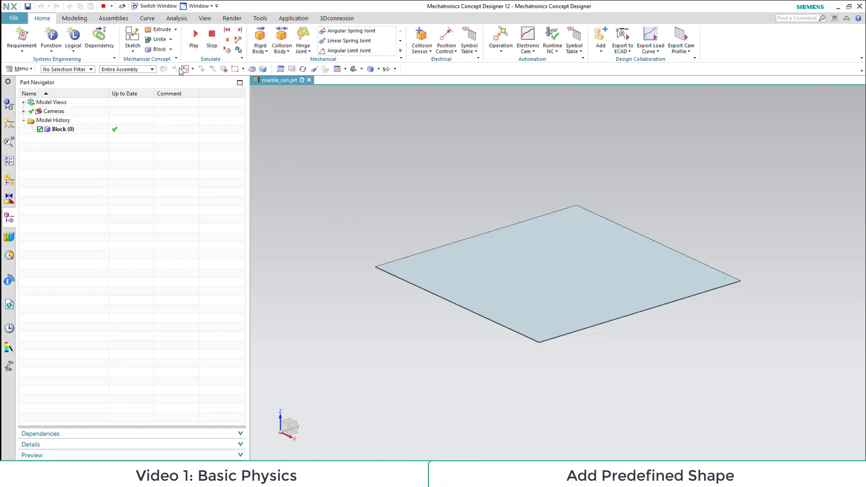
- Create a 25 mm sphere centred at X 500, Y 100, Z 100 and start the simulation
click(171, 51)
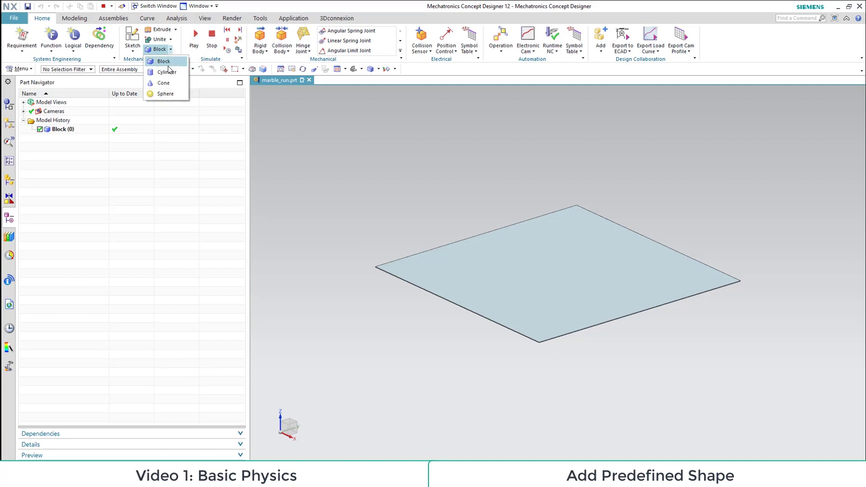
click(166, 94)
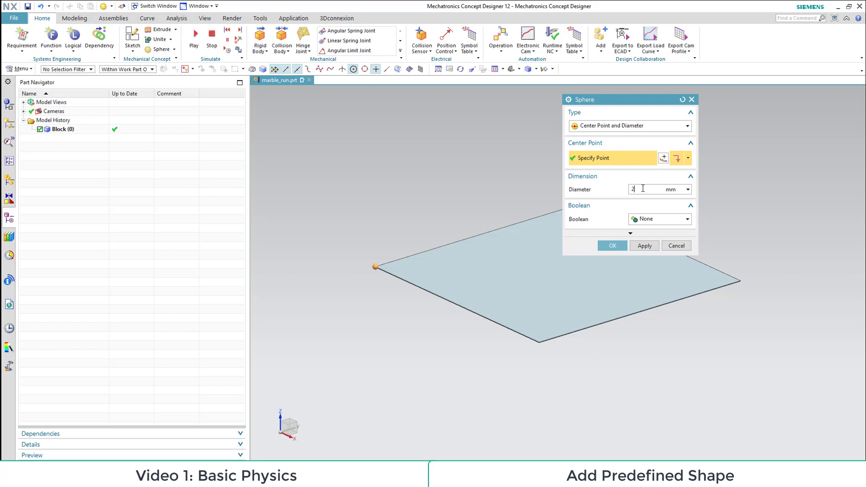
click(664, 158)
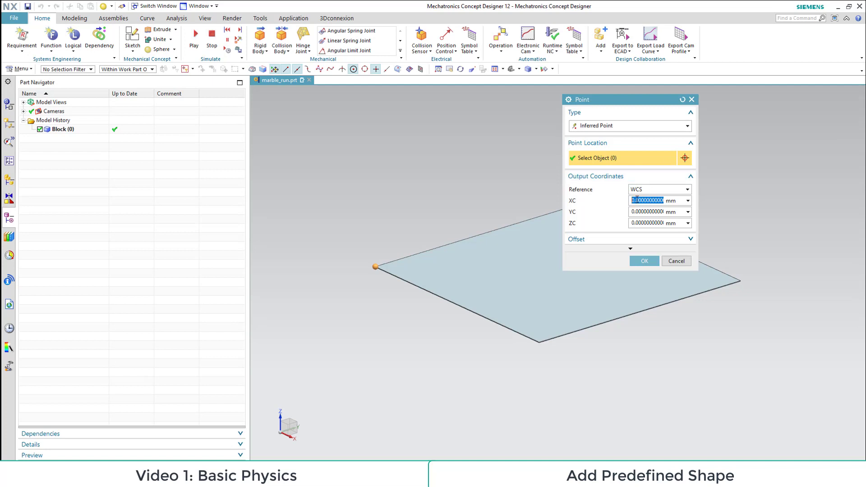
click(657, 200)
click(634, 212)
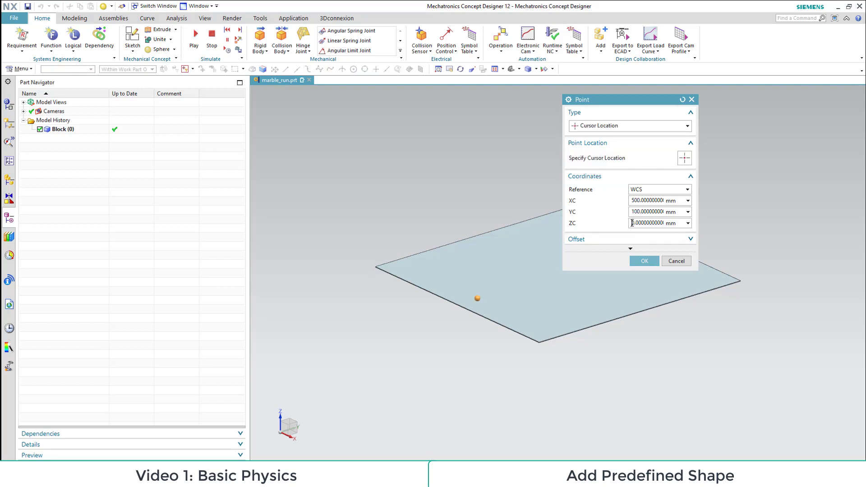
click(633, 224)
text(10)
click(646, 264)
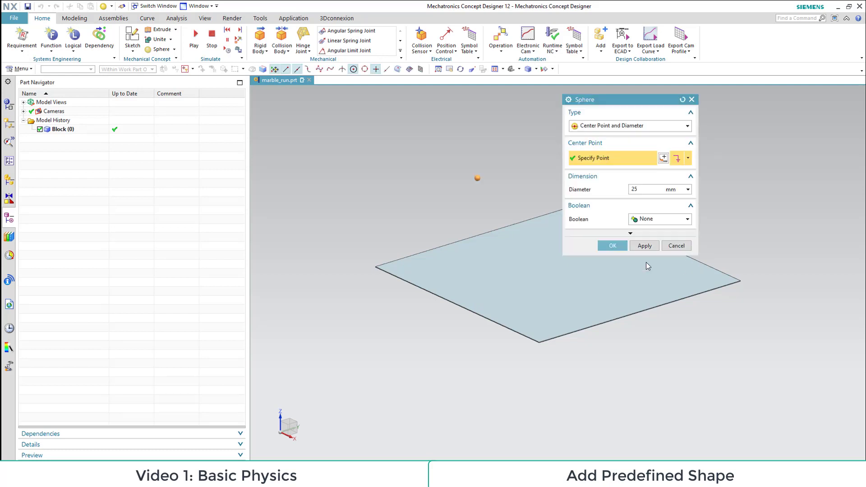
click(613, 246)
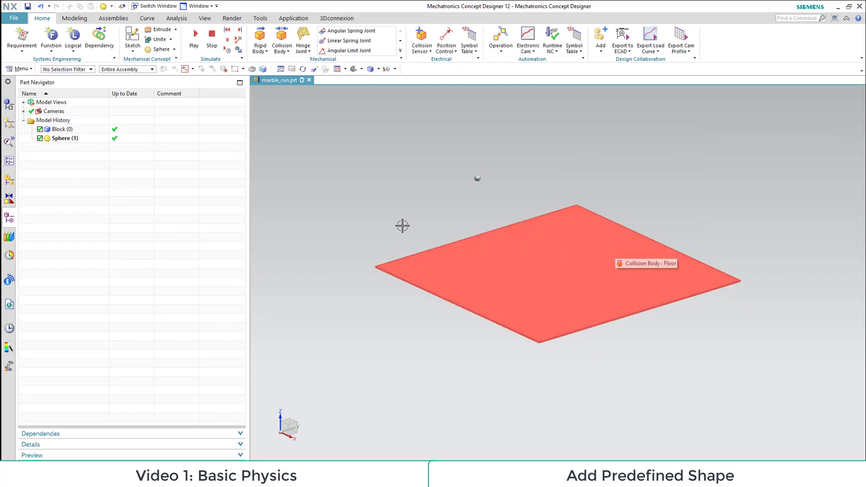
click(195, 36)
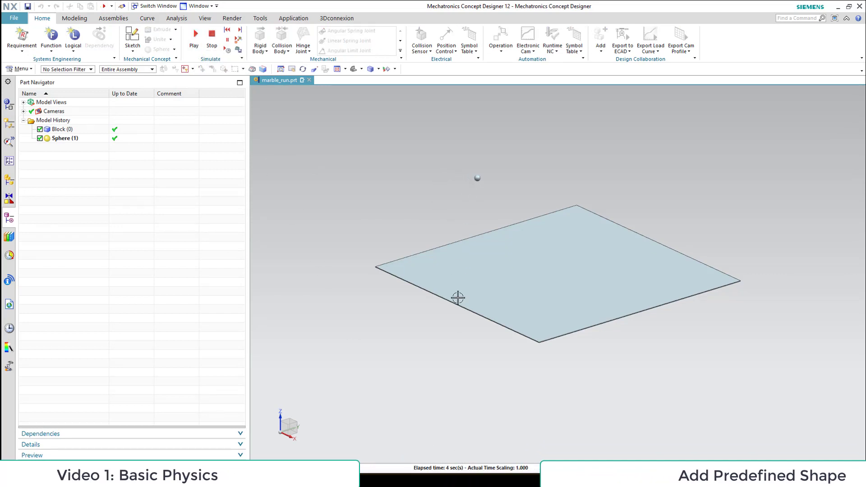
- Make the sphere a rigid body named marble_RB with automatic mass properties
click(211, 37)
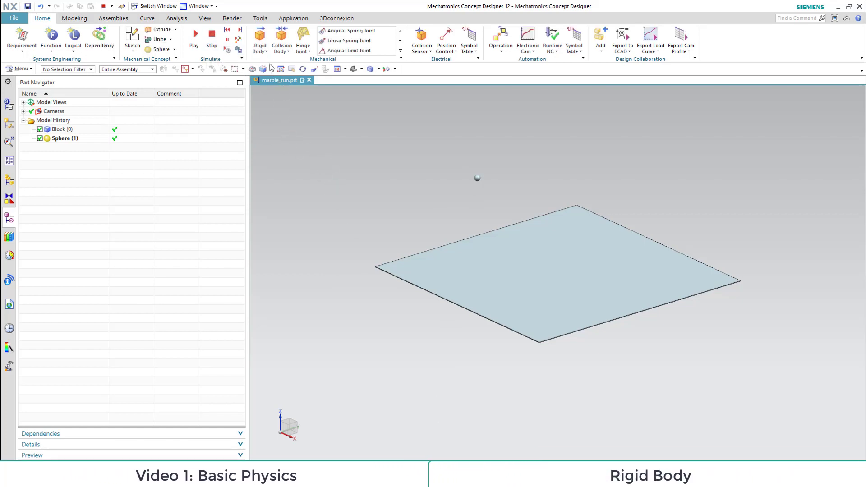
click(260, 40)
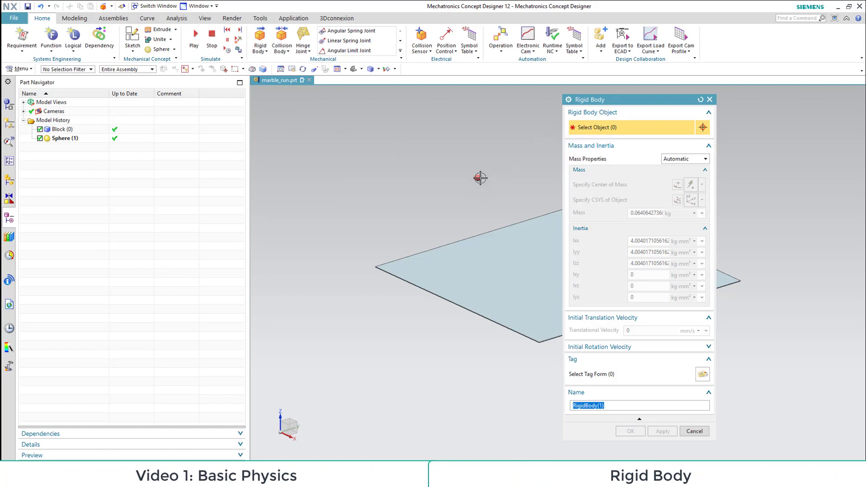
click(479, 179)
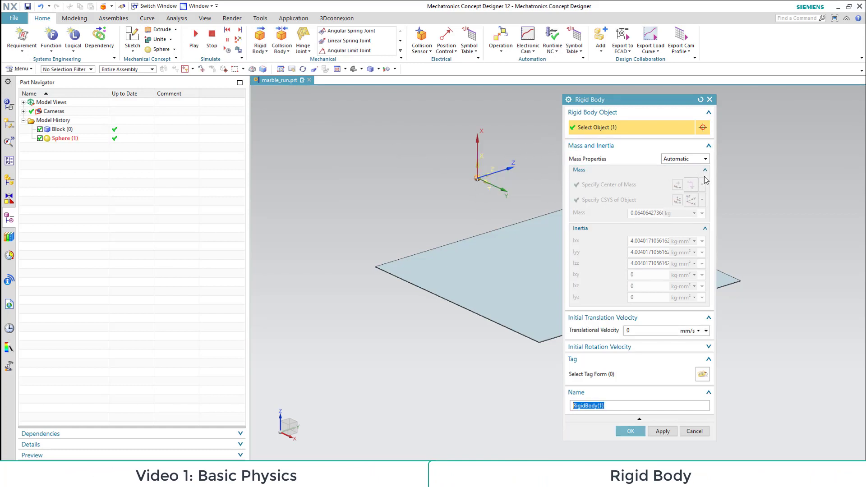
click(684, 163)
click(683, 162)
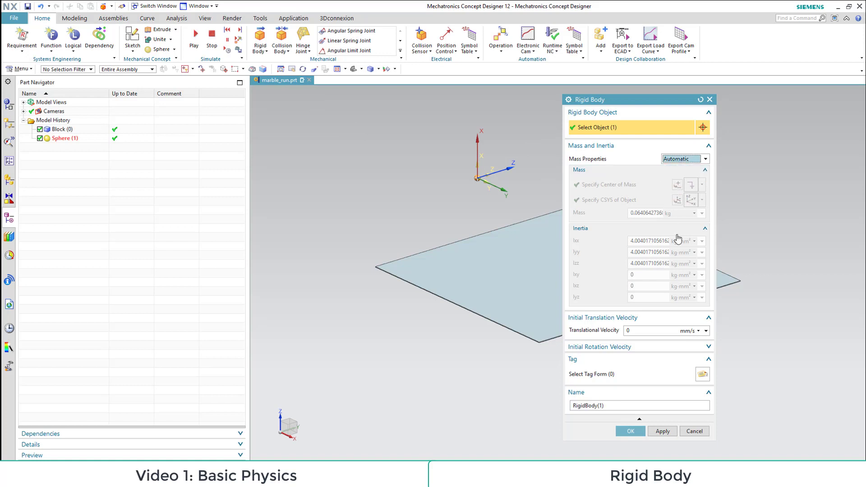
click(617, 406)
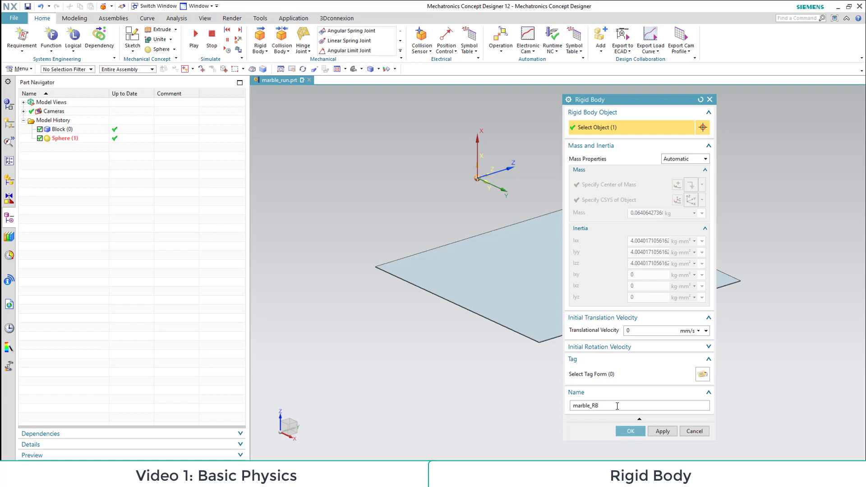
click(637, 435)
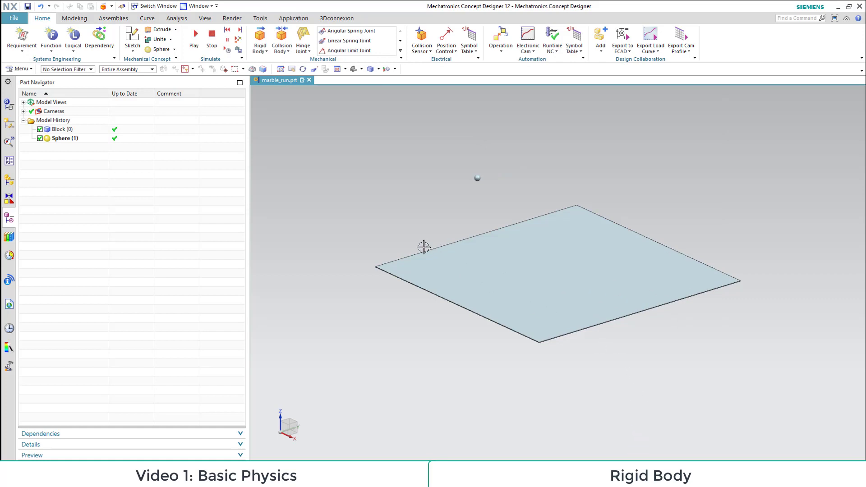
- Run and stop the simulation twice, the second time viewed from Top
click(194, 36)
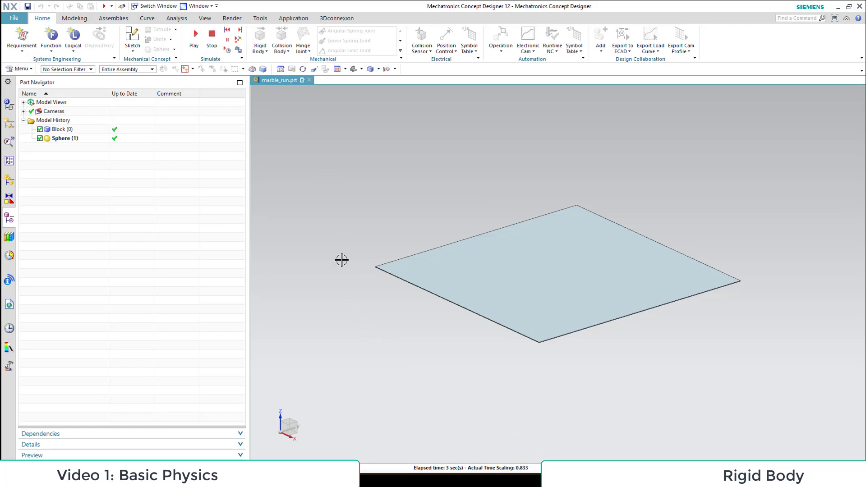
click(211, 36)
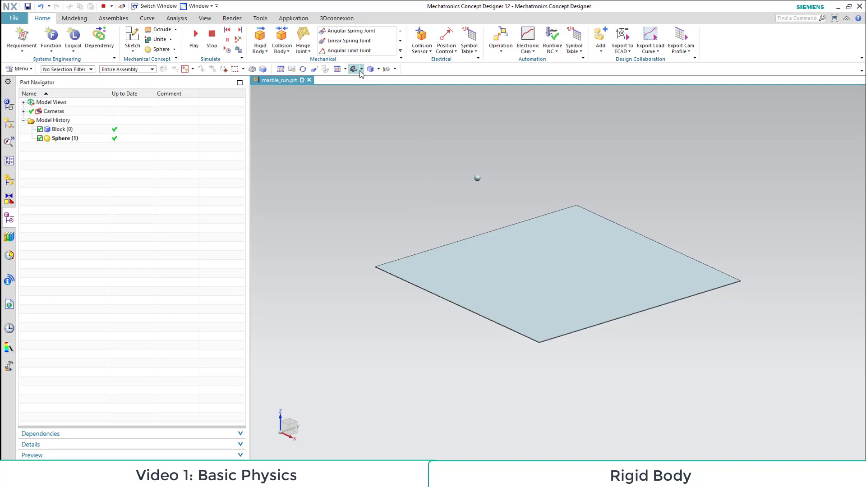
click(362, 69)
click(370, 82)
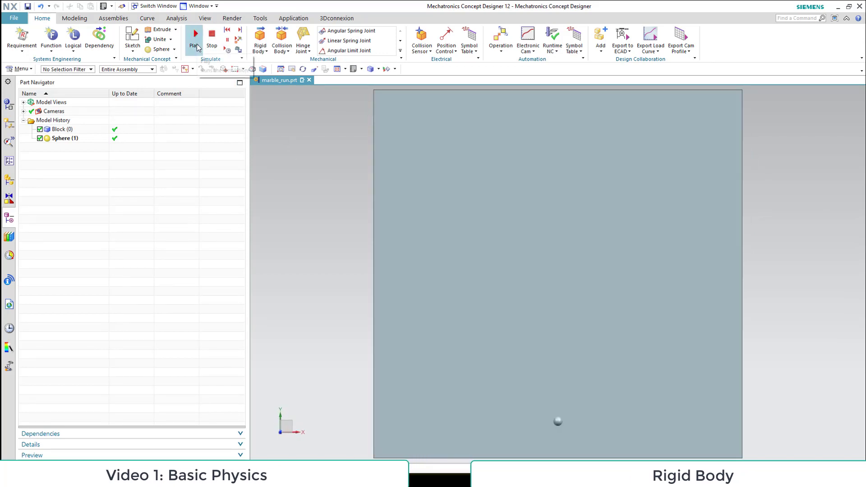
click(197, 45)
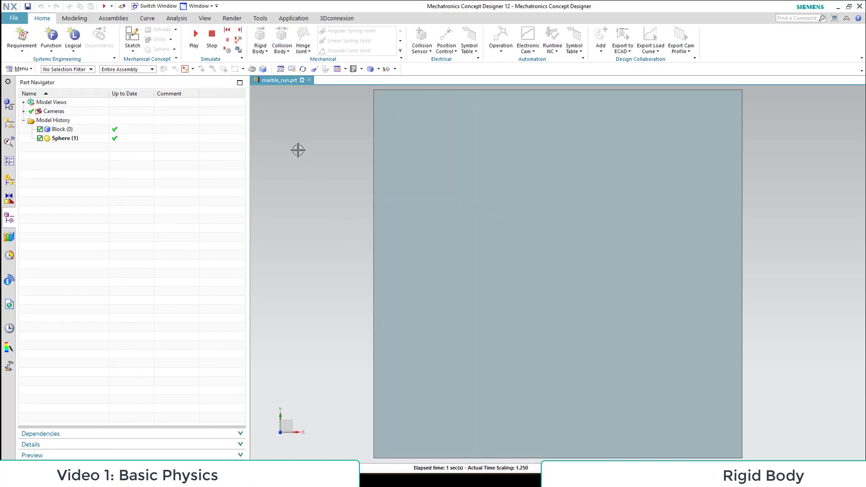
click(212, 34)
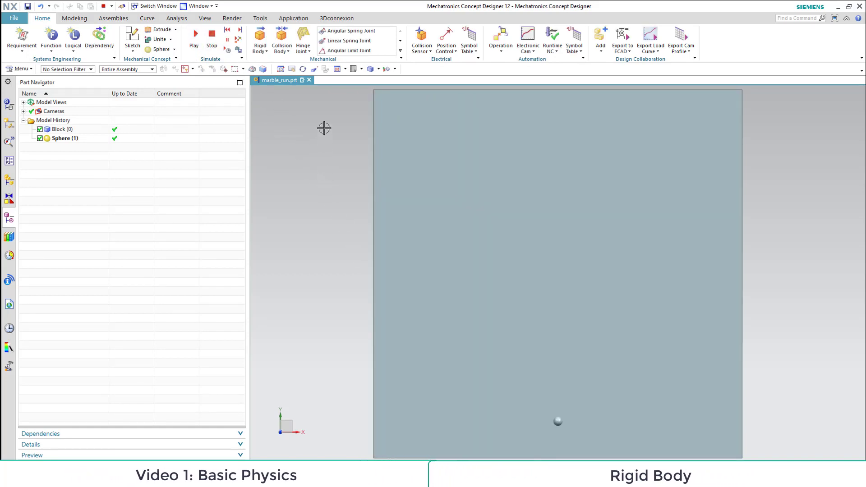
click(361, 69)
- In Trimetric view, give the sphere a Sphere-shaped collision body named marble_CB and test-run the simulation
click(357, 82)
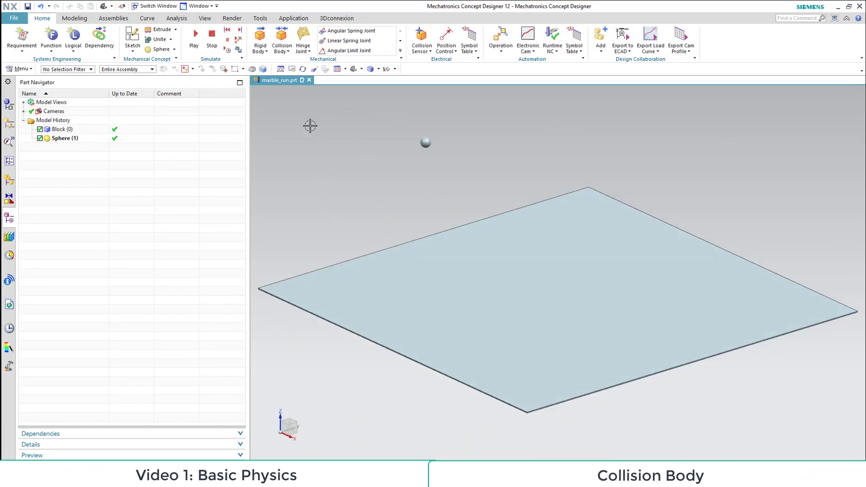
click(283, 48)
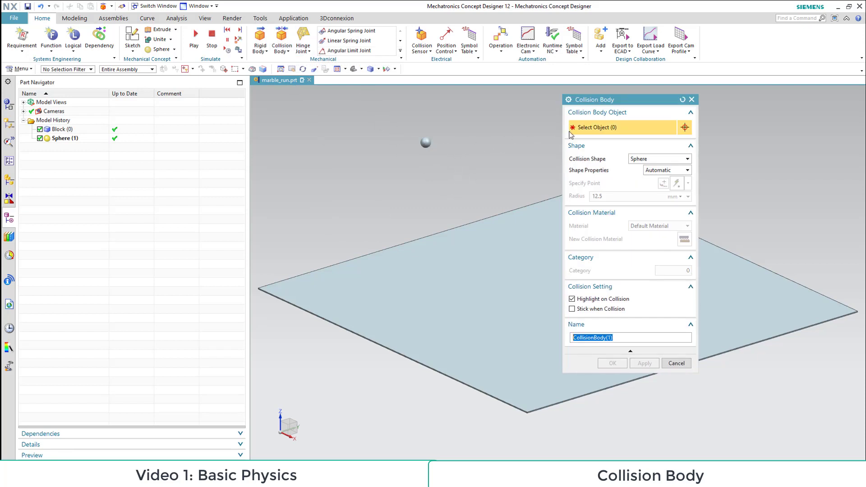
click(426, 143)
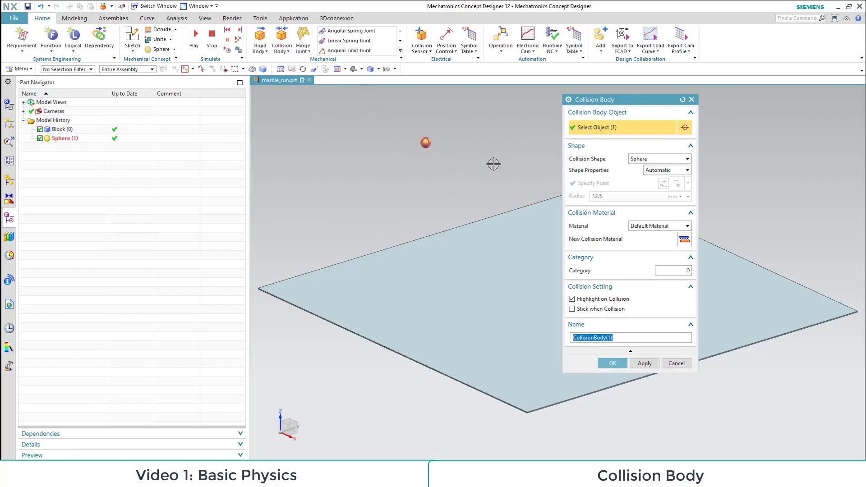
click(680, 163)
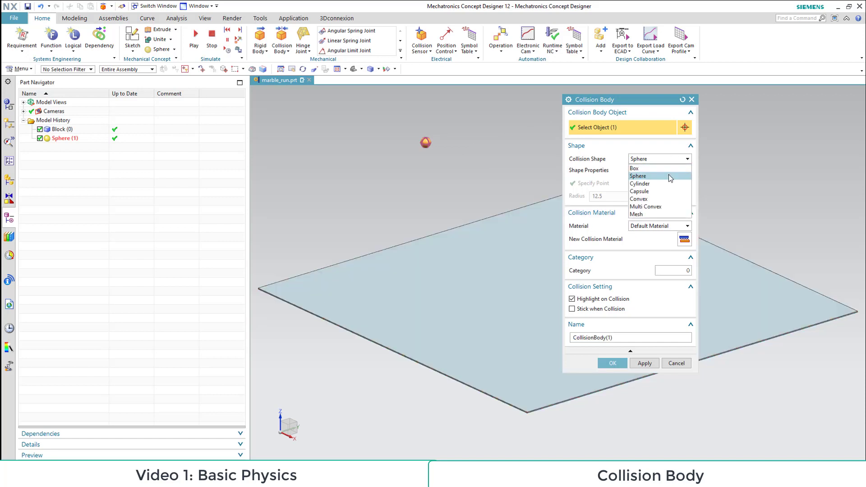
click(670, 177)
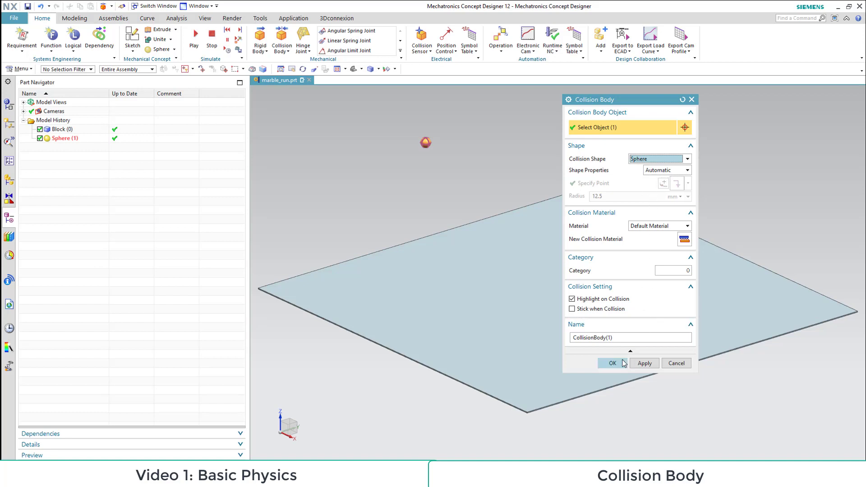
click(617, 336)
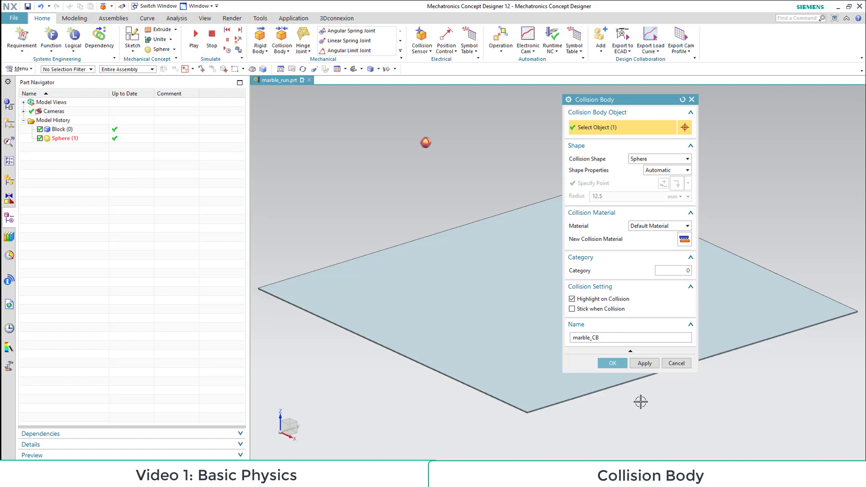
click(612, 364)
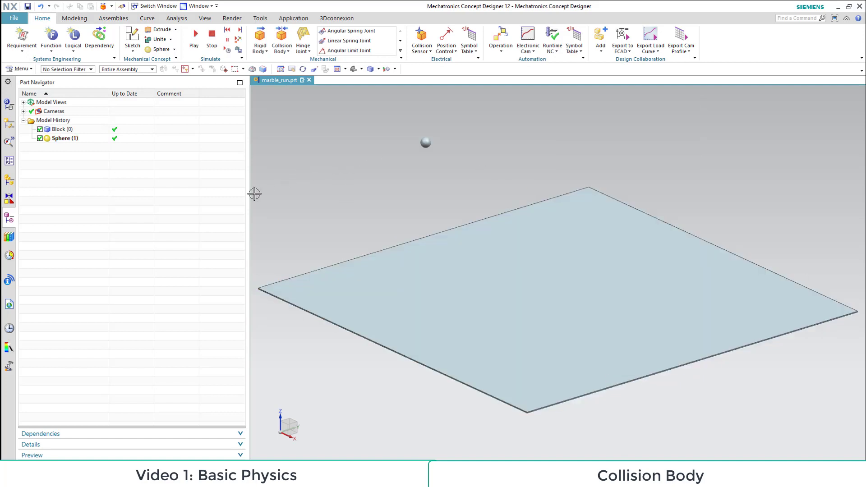
click(195, 39)
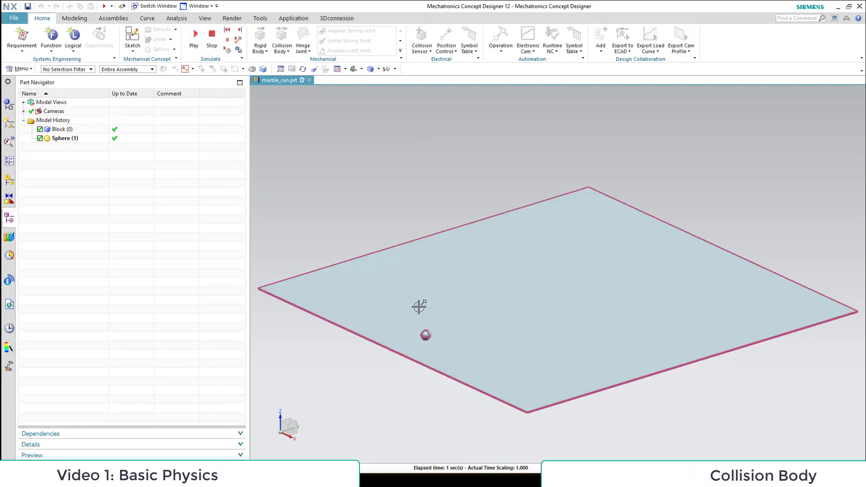
click(211, 42)
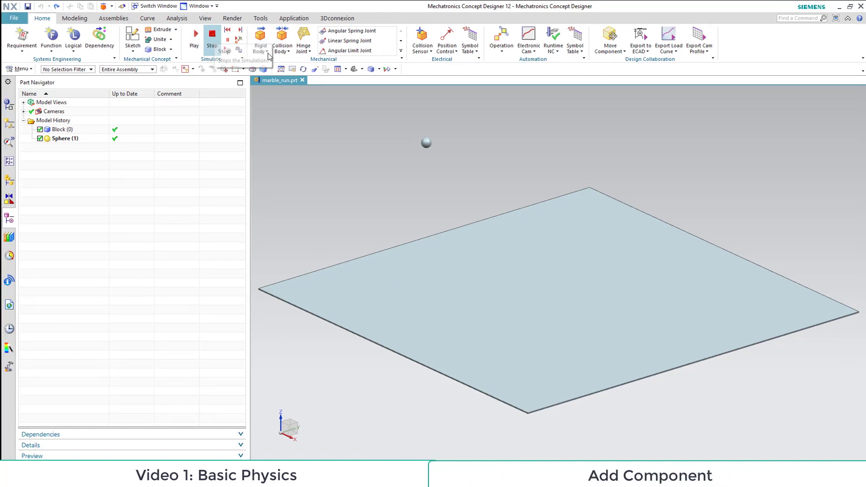
- Insert marble_ramp.prt as a component, answering No to the fix constraint prompt
click(610, 49)
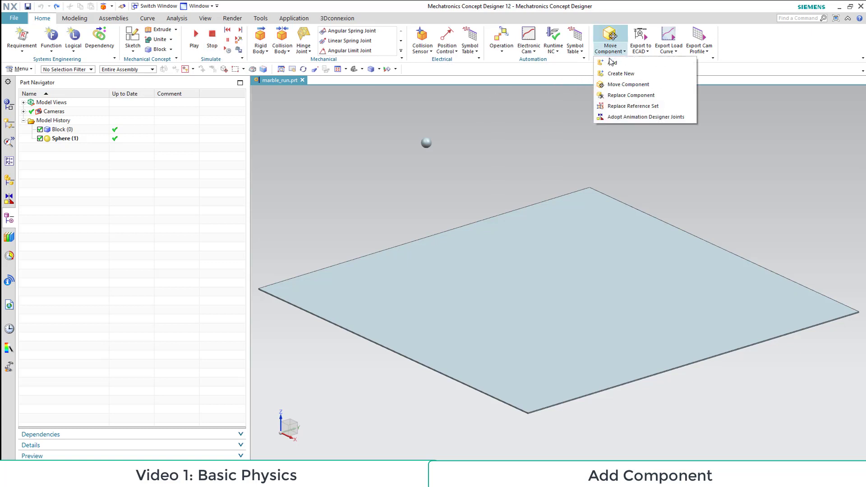
click(612, 65)
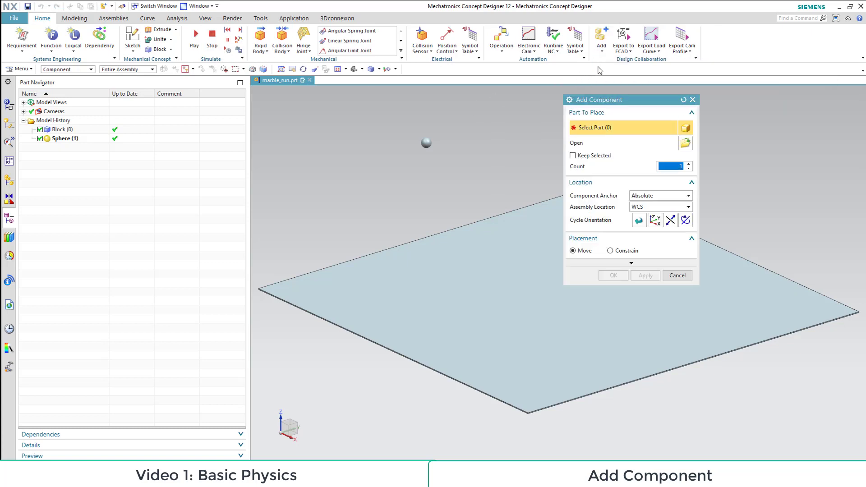
click(686, 144)
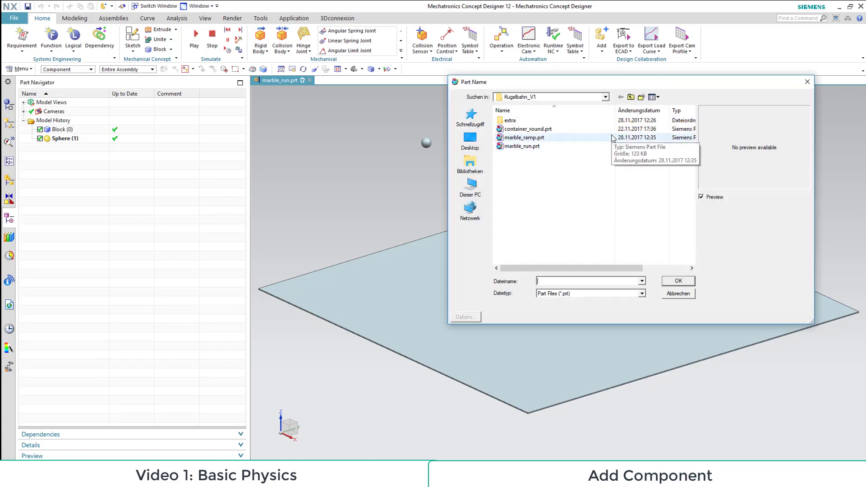
click(613, 138)
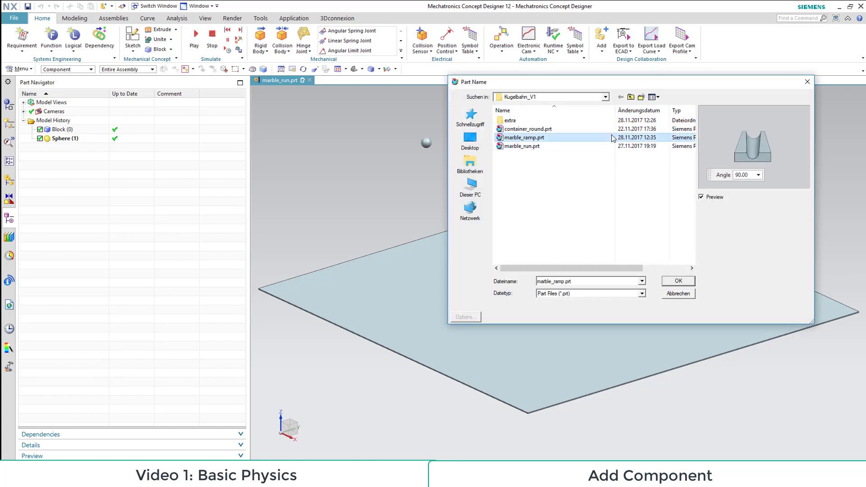
click(679, 282)
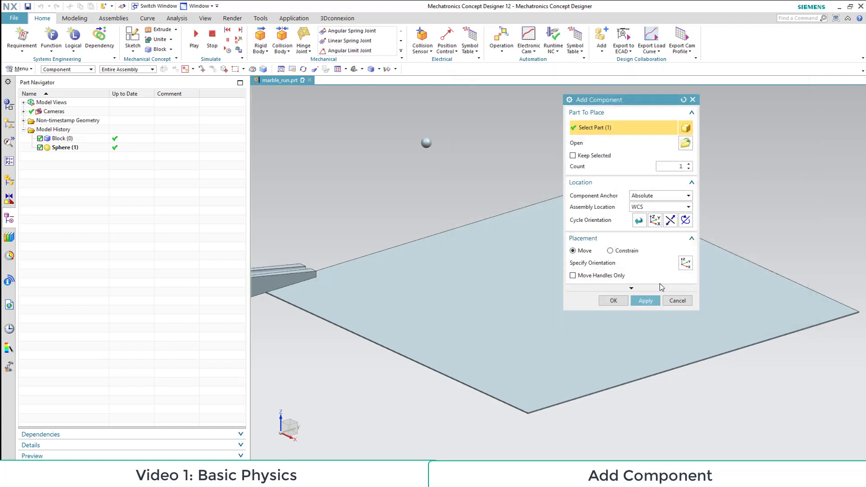
click(617, 301)
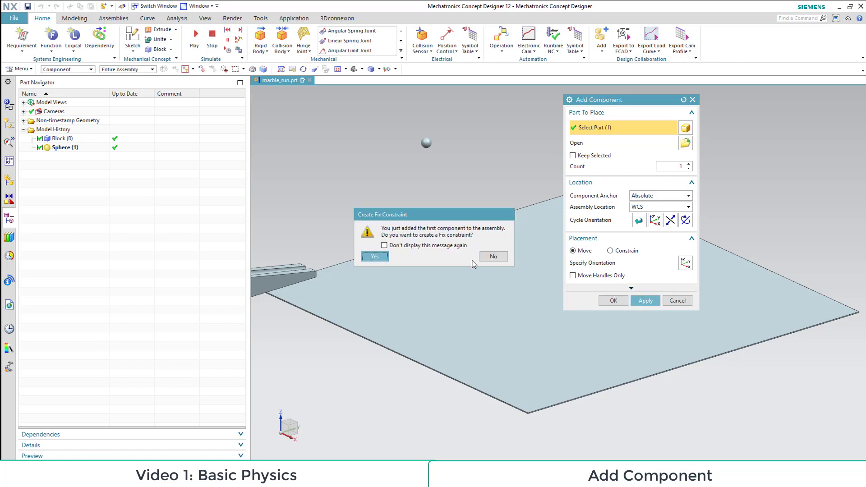
click(490, 255)
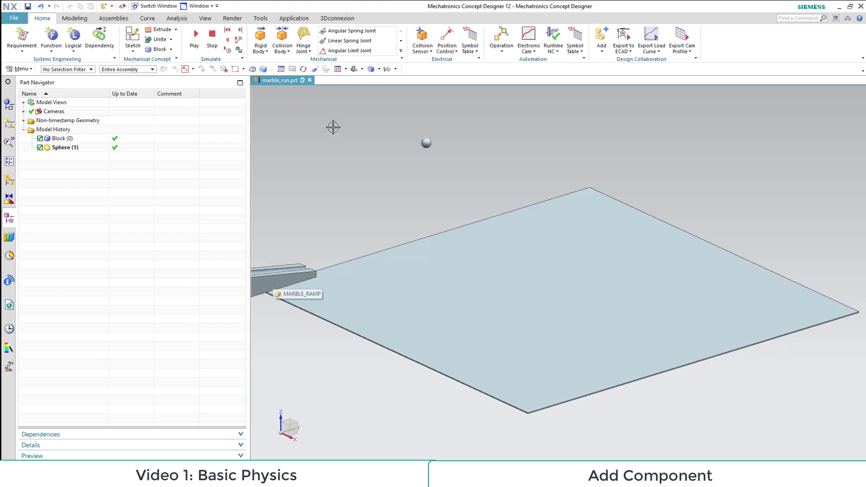
- In Top view, move the ramp component to X 500, Y 230 with Move Component
click(363, 70)
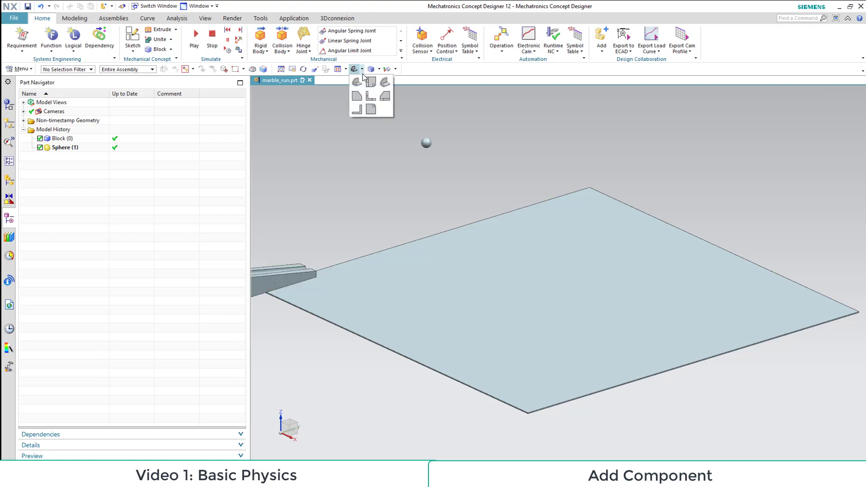
click(370, 83)
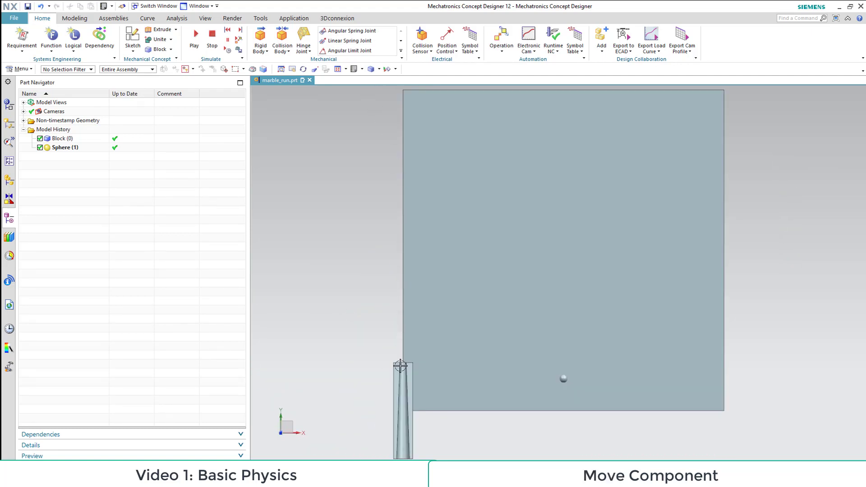
click(408, 401)
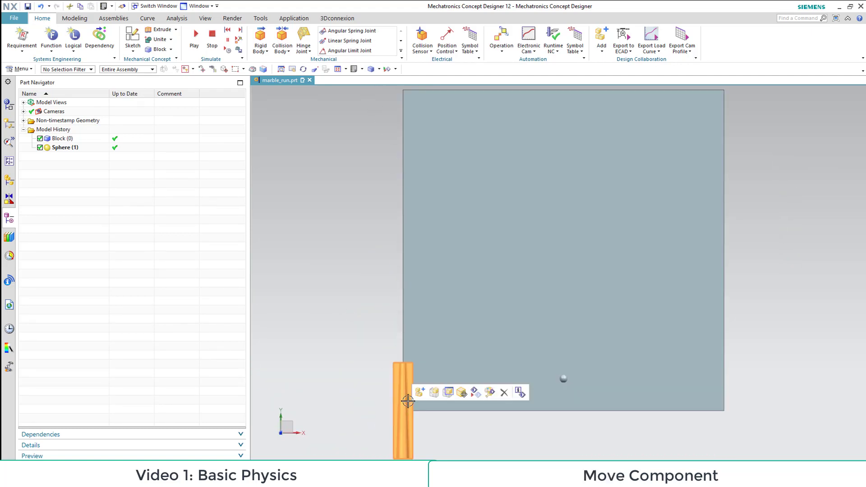
click(602, 48)
click(623, 84)
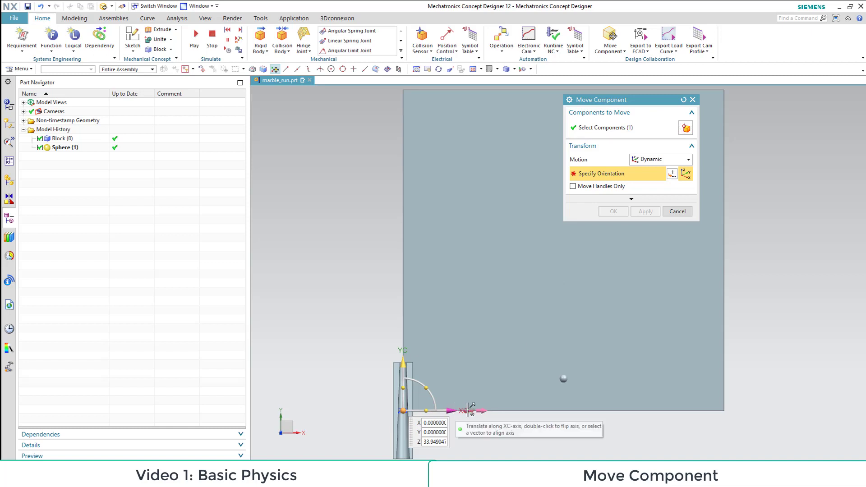
drag(456, 410, 607, 411)
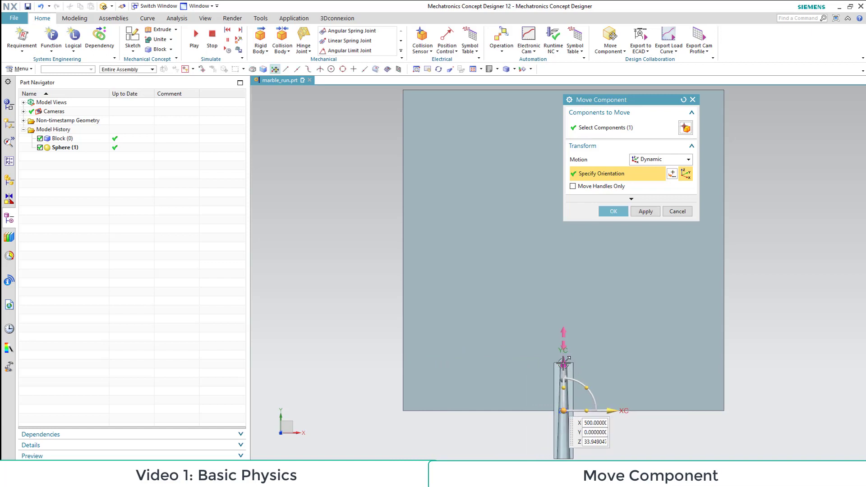
drag(563, 363, 565, 294)
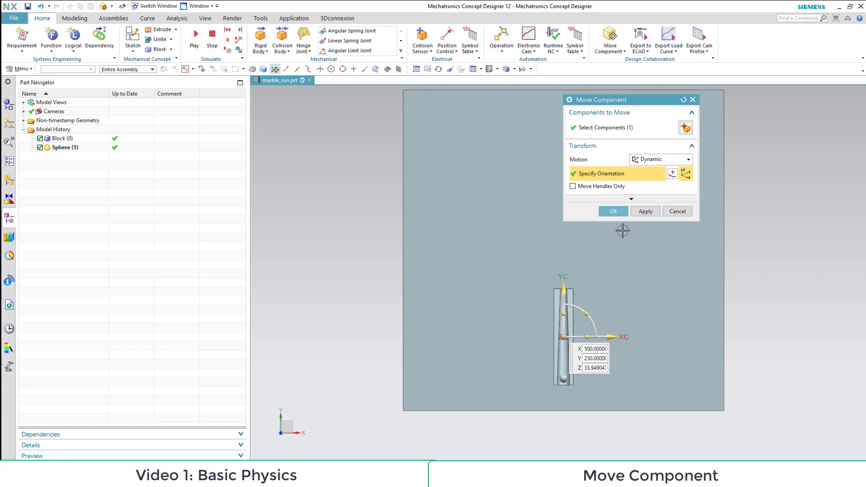
click(613, 212)
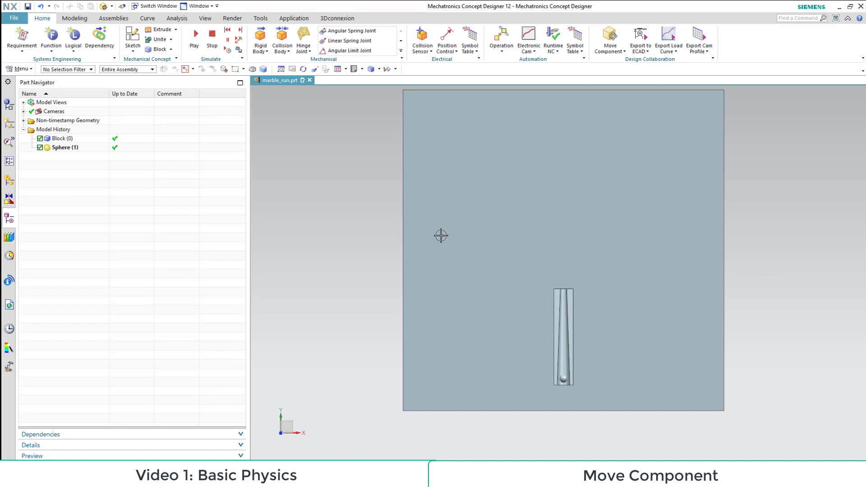
- Switch back to Trimetric view, then play and stop a test simulation
click(355, 69)
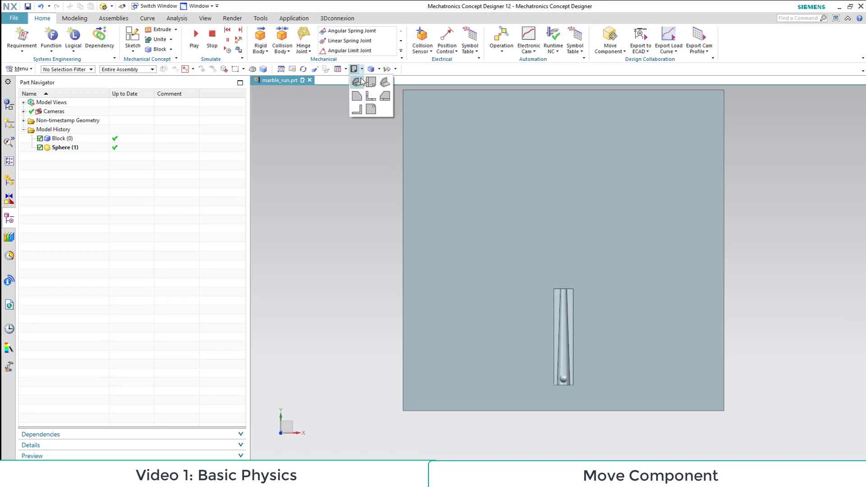
click(365, 99)
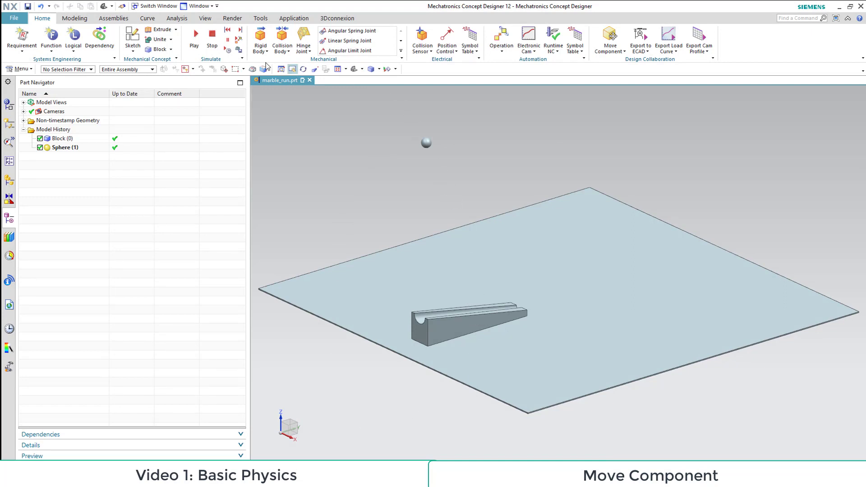
click(195, 36)
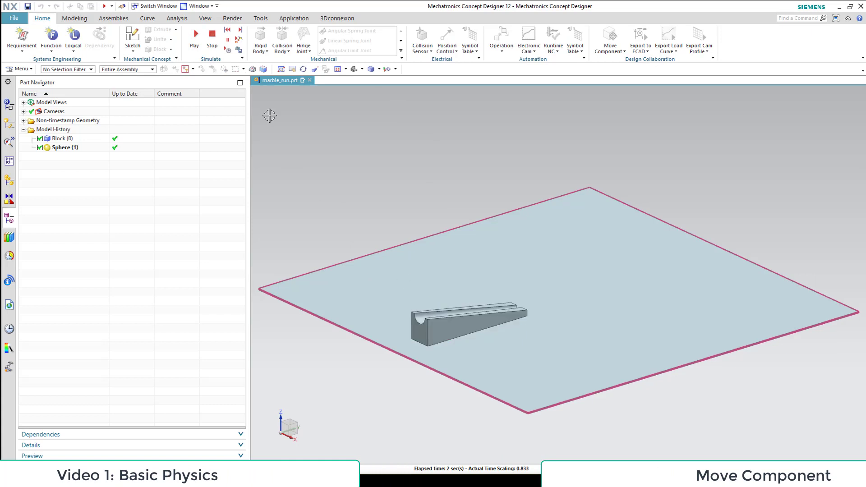
click(212, 36)
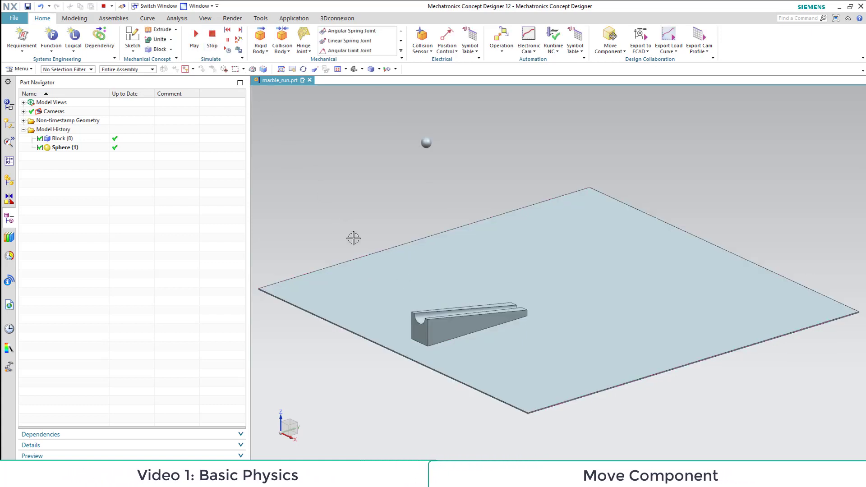
- Set up a Mesh collision body on marble_ramp, renaming it ramp_CB_mesh
click(282, 36)
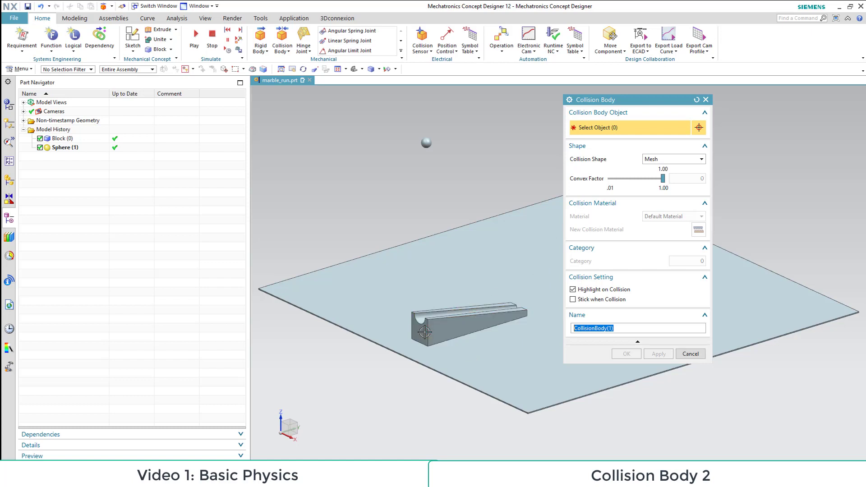
click(11, 183)
click(73, 122)
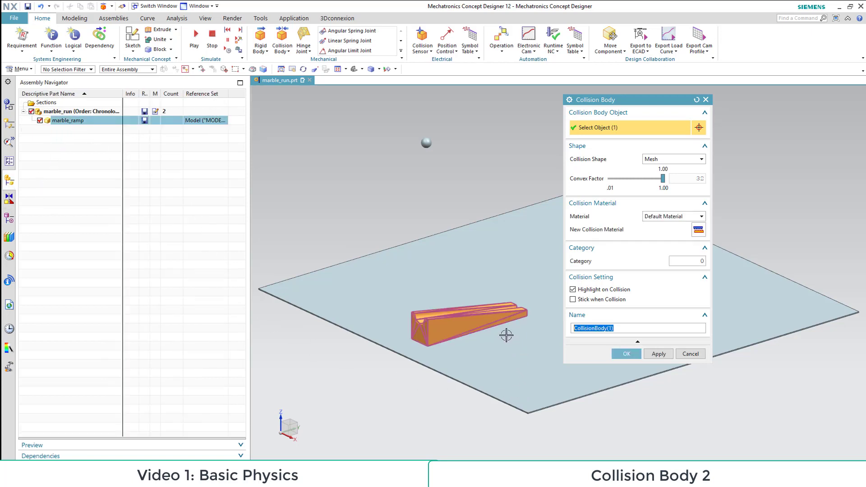
click(700, 159)
click(659, 214)
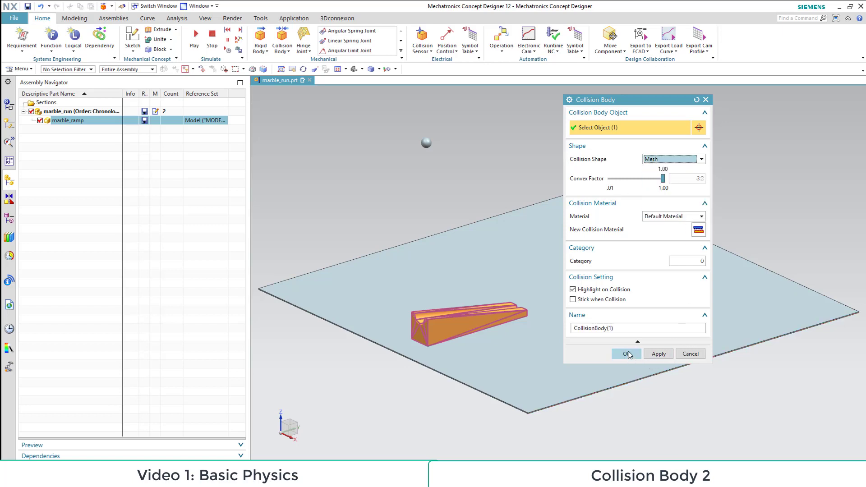
drag(614, 328, 573, 328)
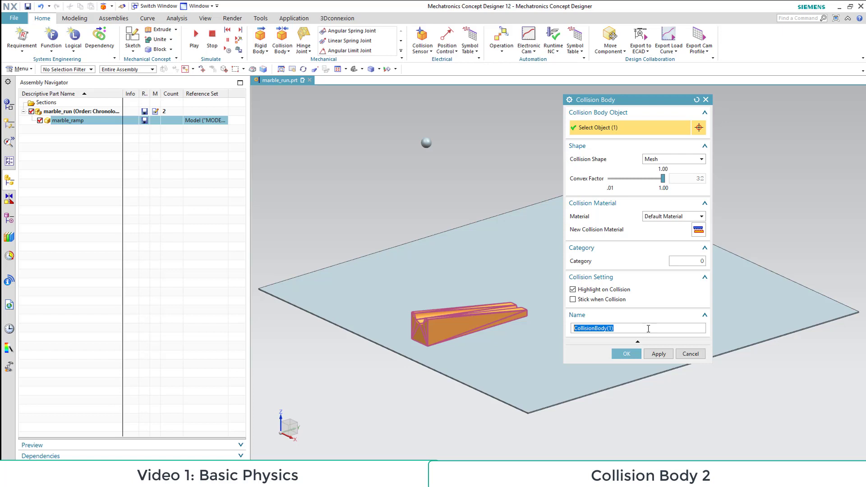
text(ramp_CB_mesh)
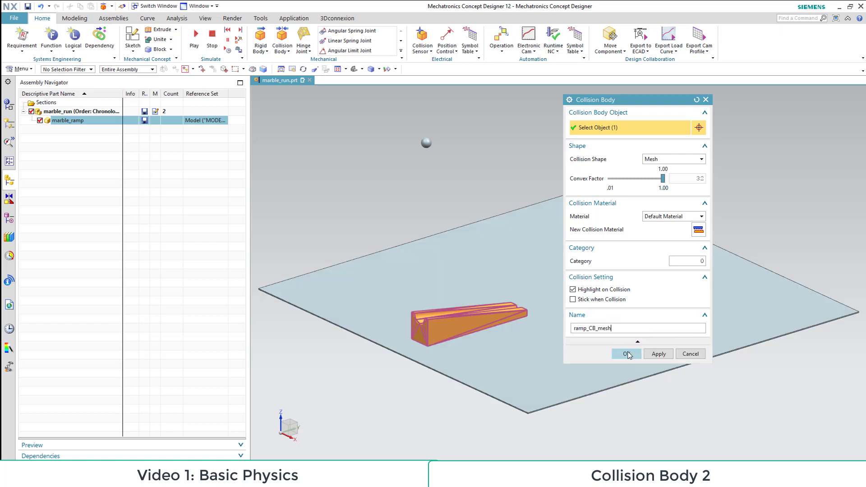
- Create the ramp_CB_mesh collision body, then play and stop a test simulation
click(627, 354)
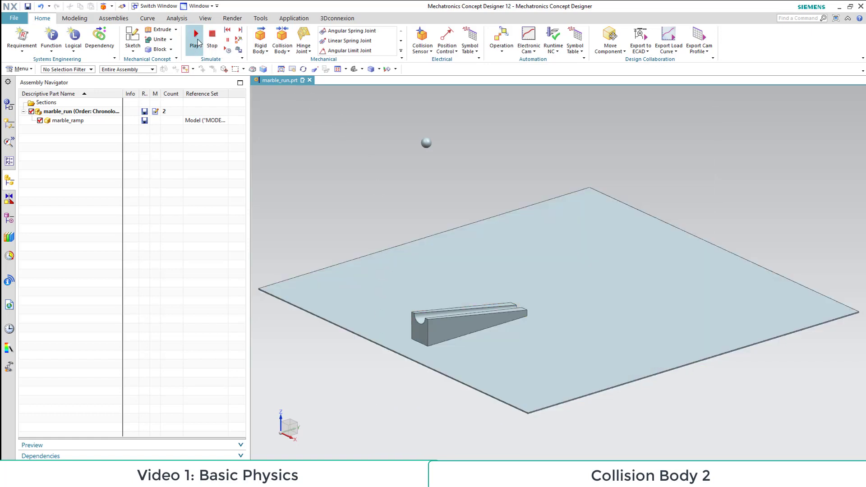
click(195, 40)
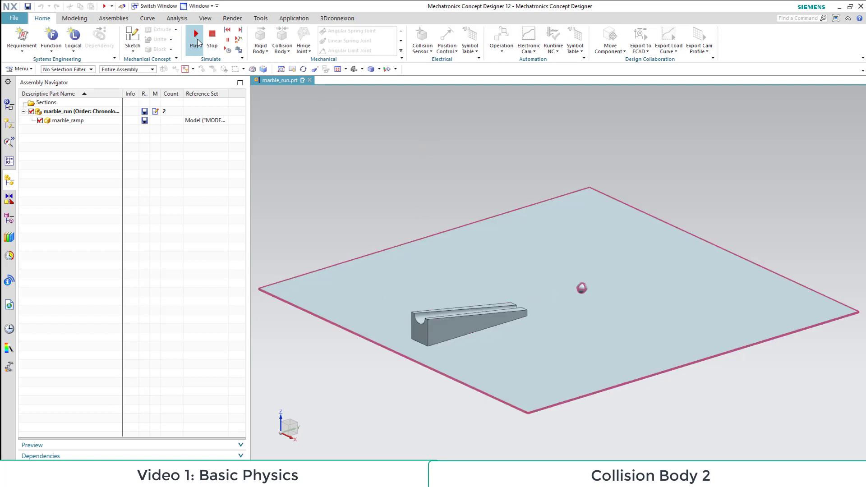
click(207, 45)
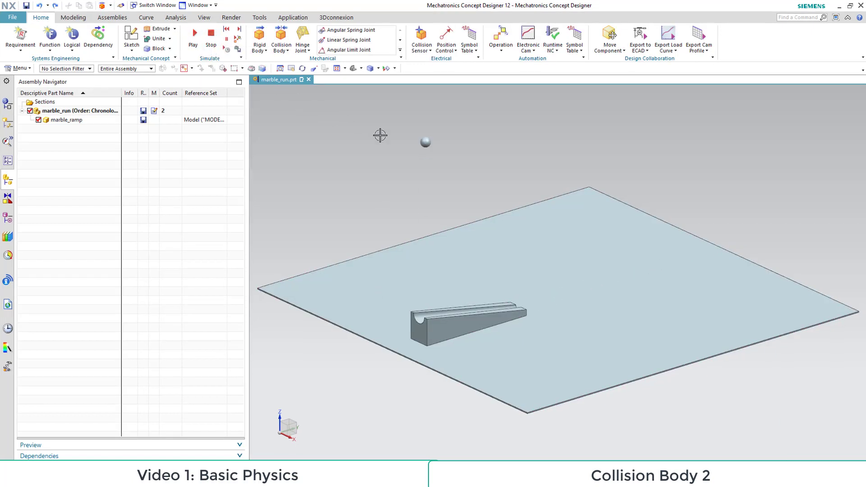
- Add a second copy of marble_ramp.prt to the assembly
click(617, 54)
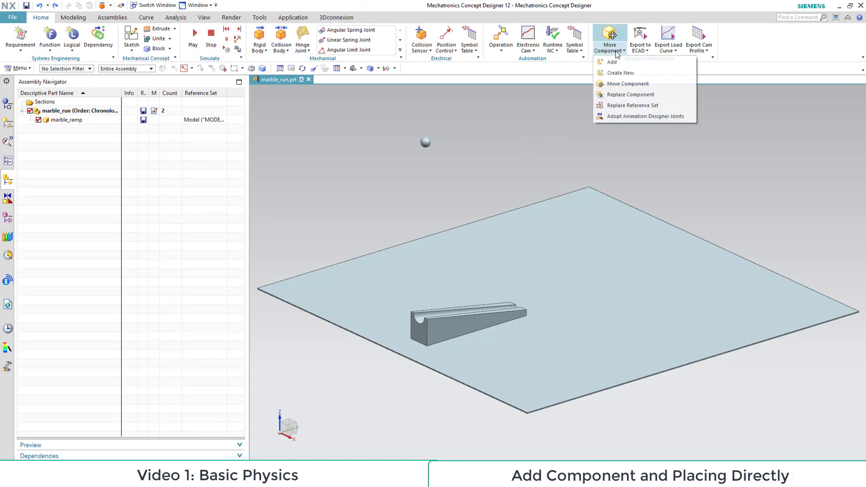
click(614, 62)
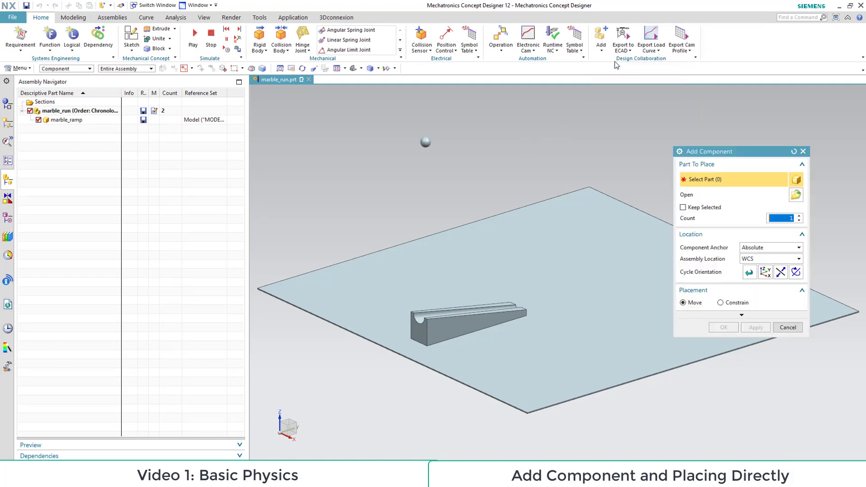
click(797, 195)
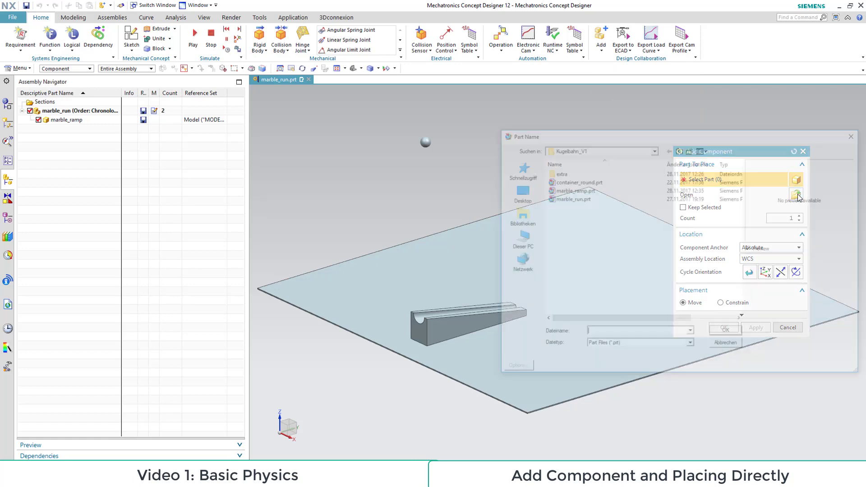
click(661, 191)
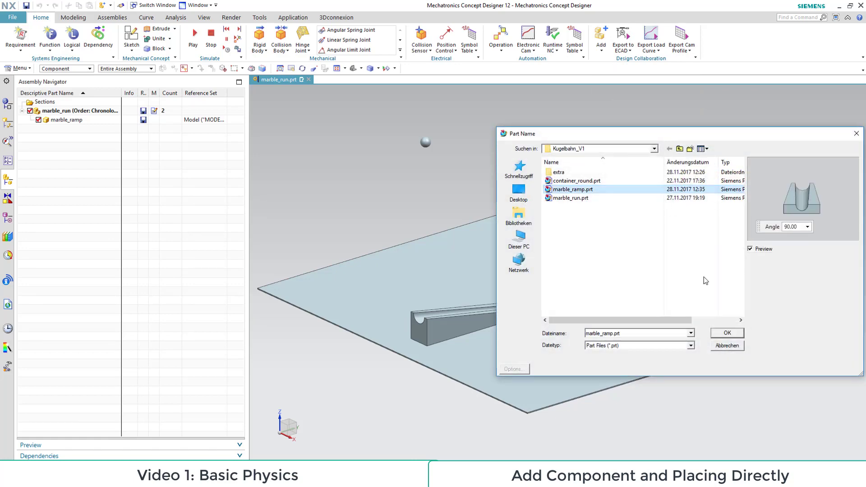
click(727, 334)
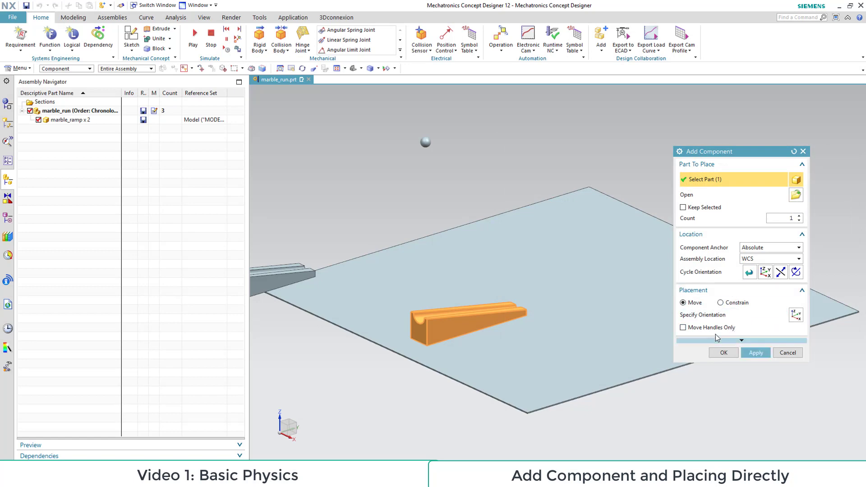
- In Top view, move and rotate the new ramp to X 500, Y 530, end to end with the first
click(371, 69)
click(373, 80)
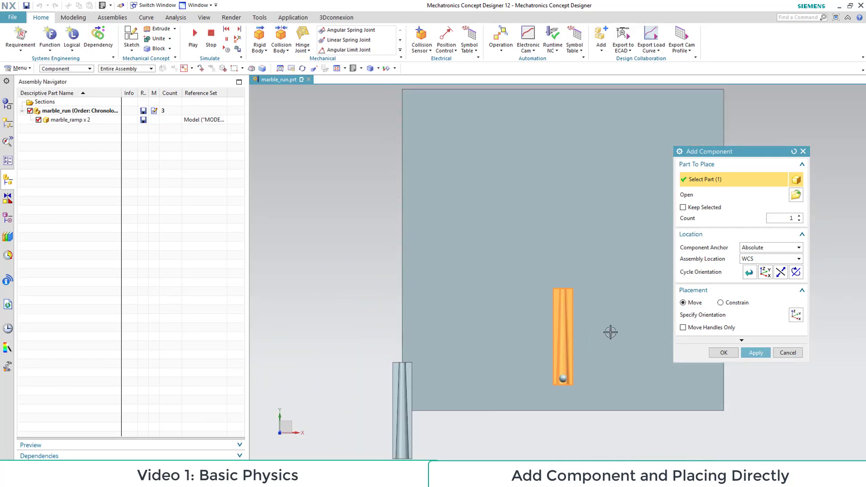
click(796, 315)
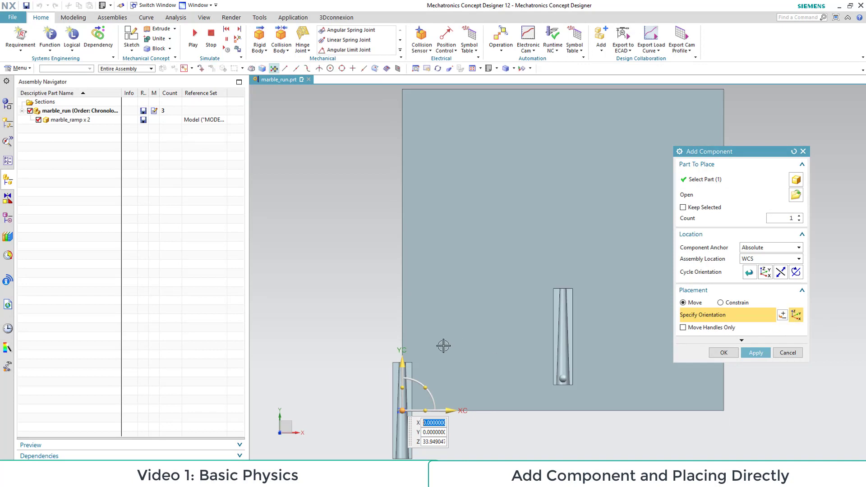
drag(405, 357, 411, 198)
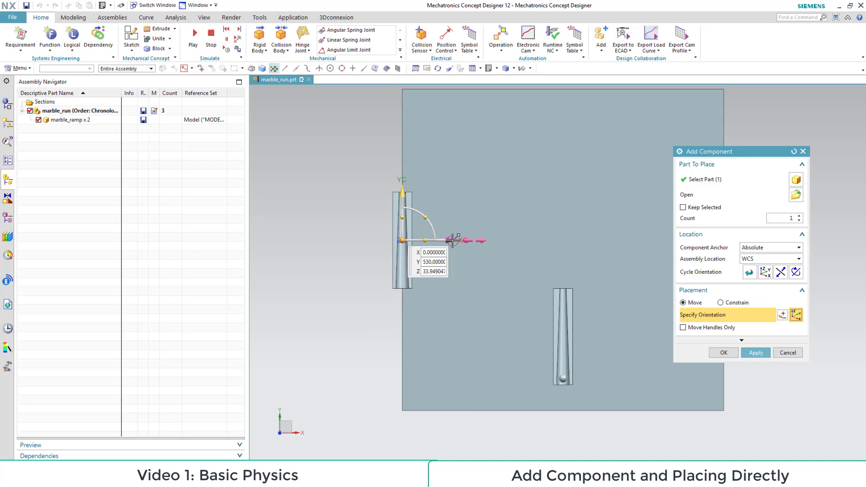
drag(452, 246, 608, 246)
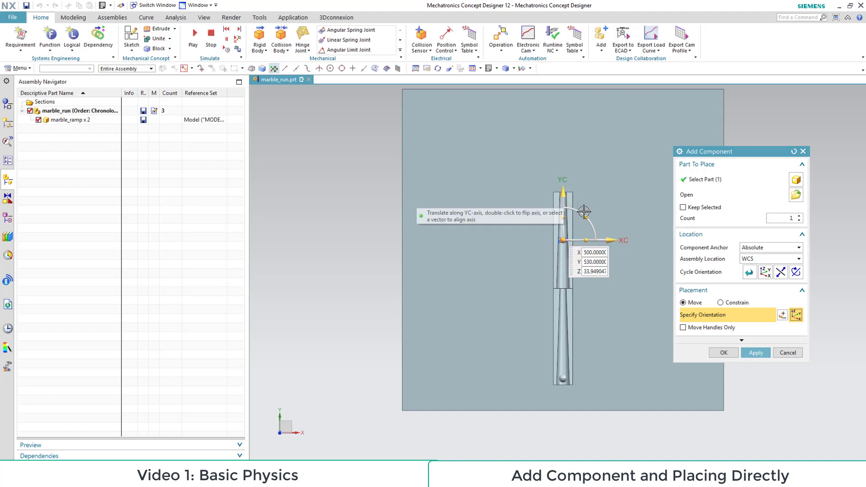
drag(584, 211, 538, 284)
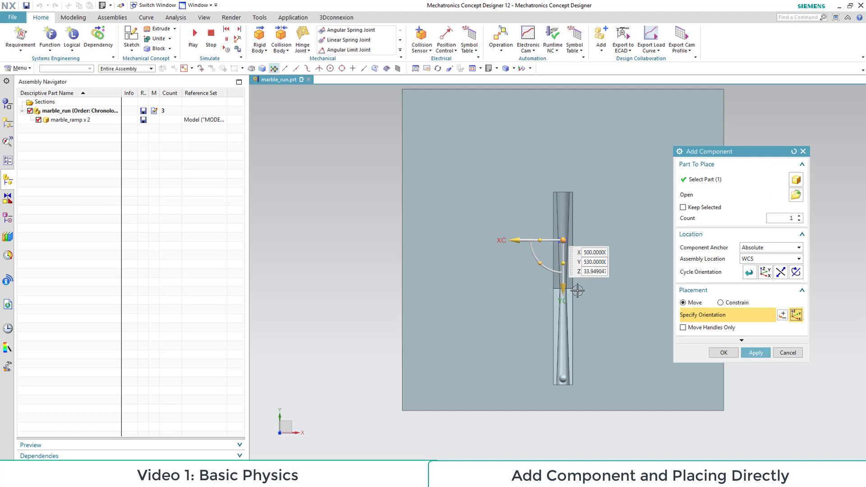
scroll(563, 297, up, 3)
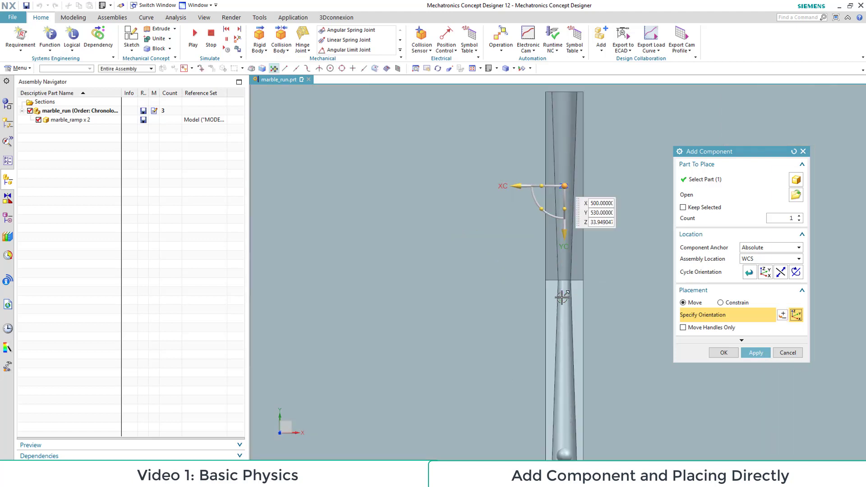
scroll(563, 297, up, 2)
scroll(562, 297, down, 2)
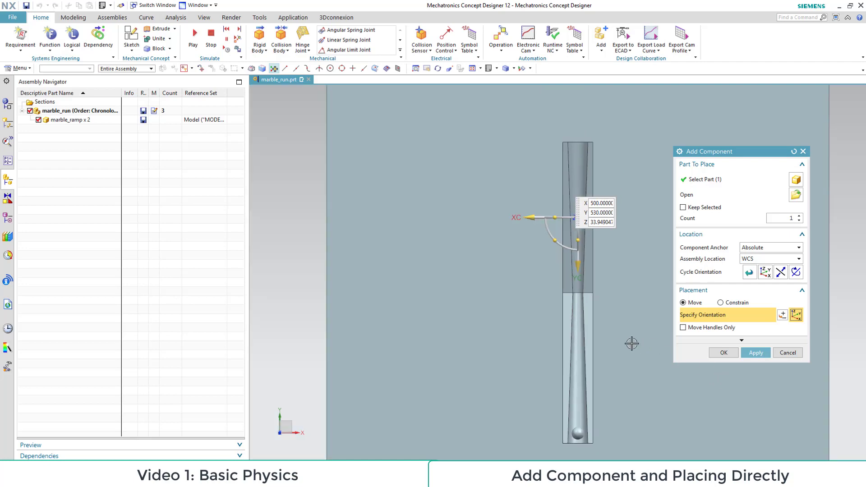
click(725, 353)
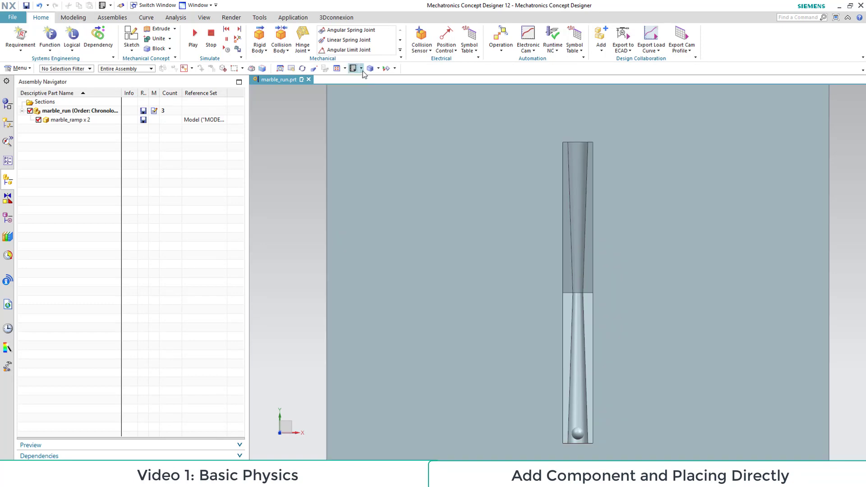
- Start a collision body on the second ramp alone by unpacking the marble_ramp x 2 selection
click(362, 69)
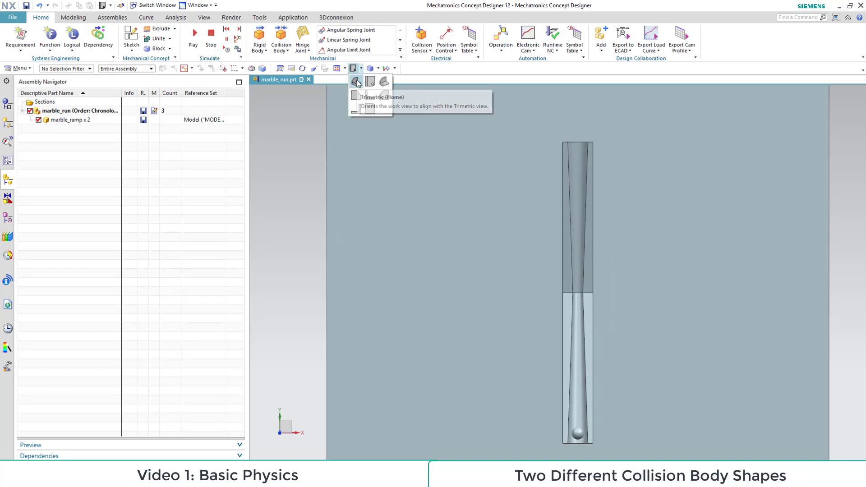
click(359, 81)
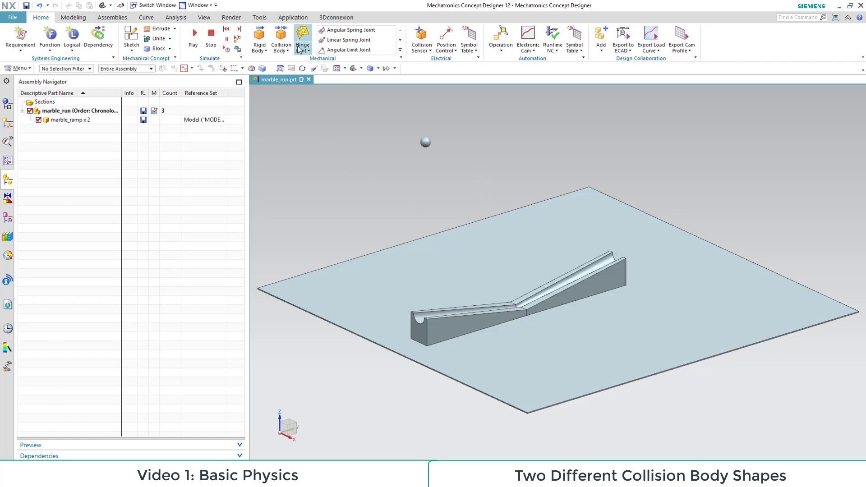
click(281, 37)
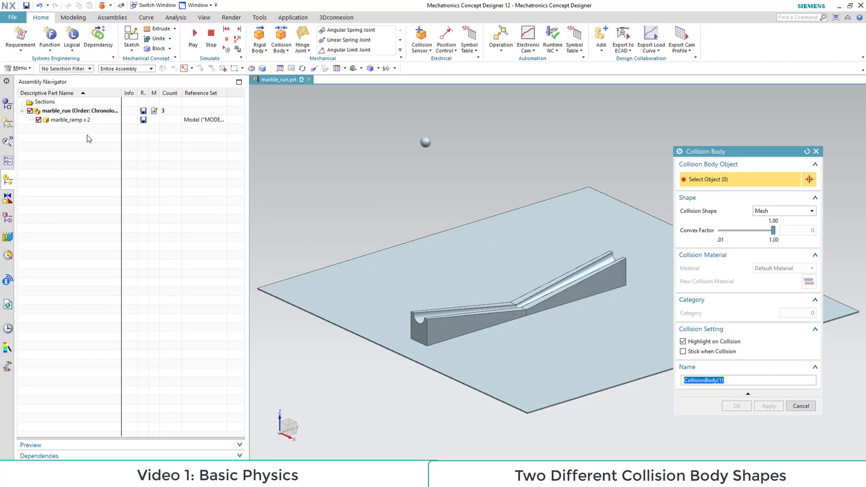
click(80, 121)
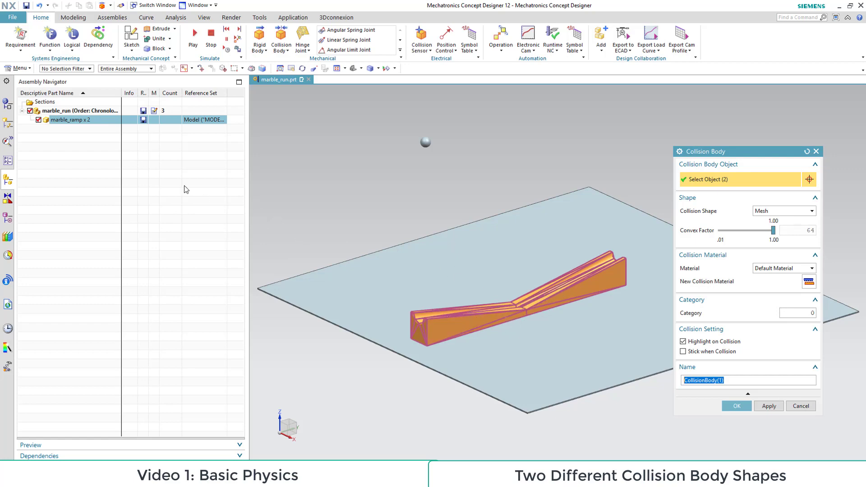
right_click(86, 122)
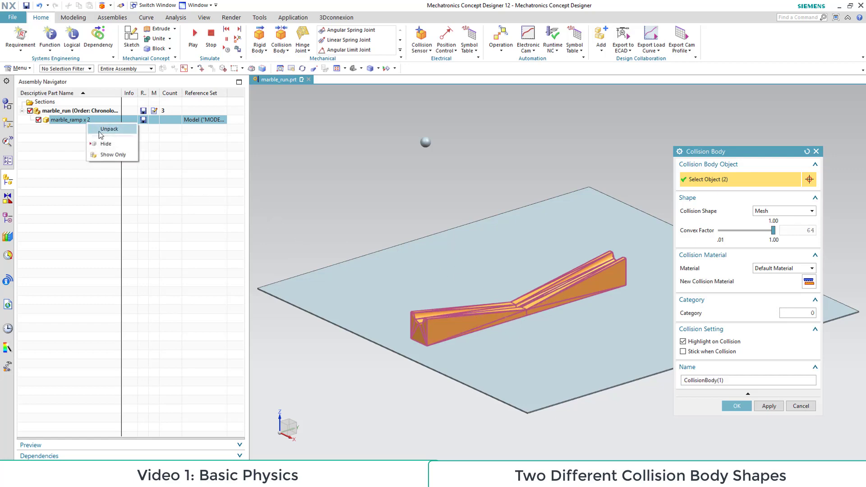
click(105, 131)
click(89, 130)
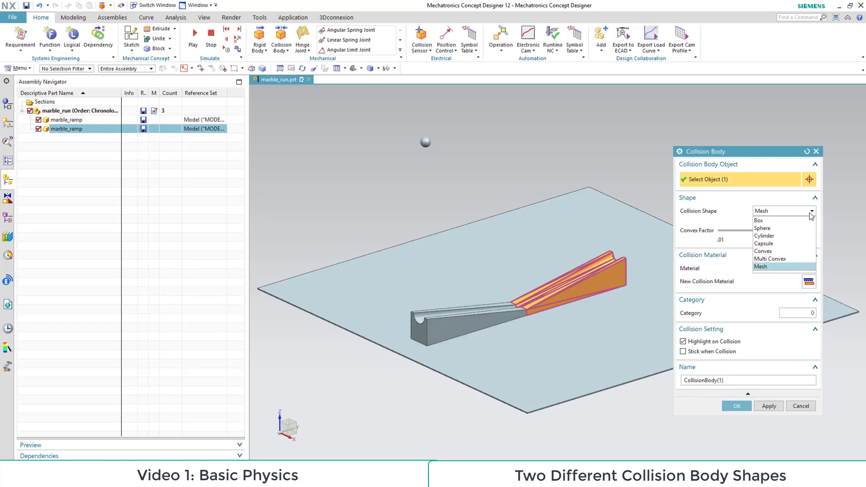
- Set its shape to Multi Convex, rename it ramp_CB_multconv, and create it
click(795, 259)
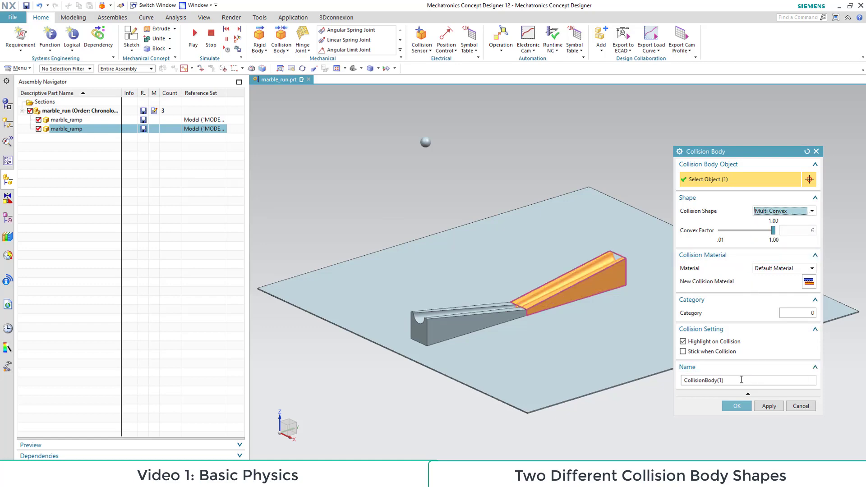
click(742, 380)
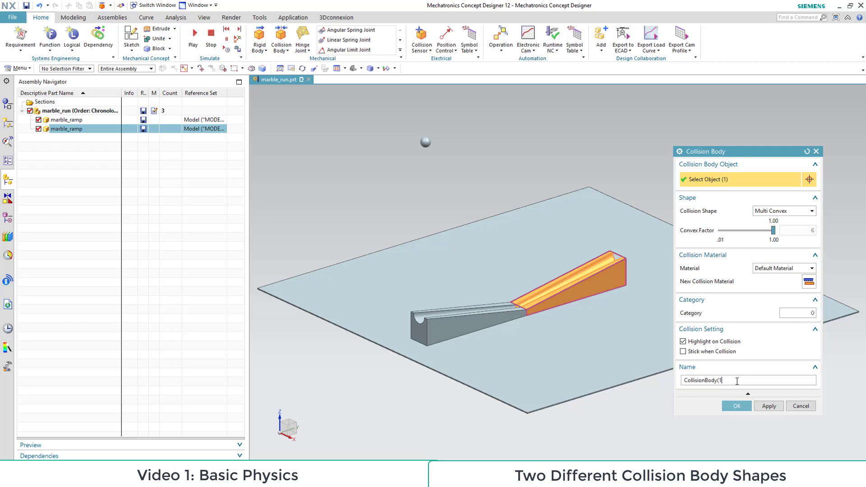
key(BackSpace)
key(BackSpace)
key(BackSpace)
key(BackSpace)
key(BackSpace)
key(BackSpace)
key(BackSpace)
text(ltconv)
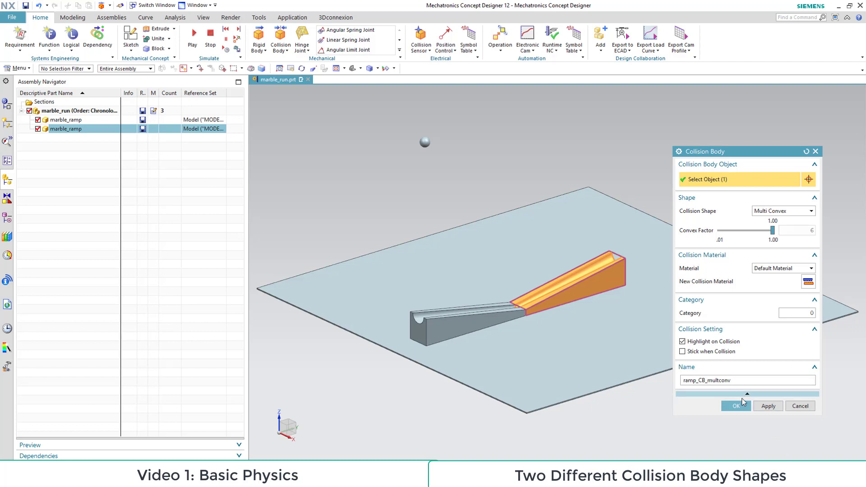
click(737, 406)
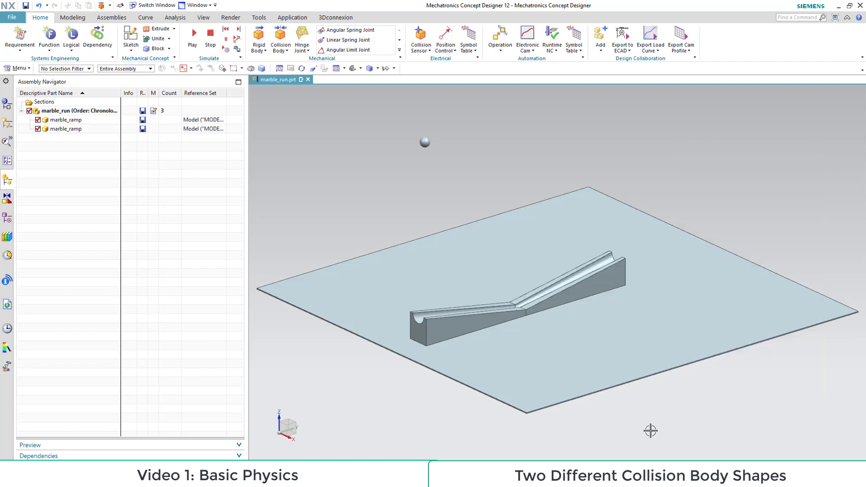
- Run the marble simulation, stop it to reset, then show the Physics Navigator list
click(194, 38)
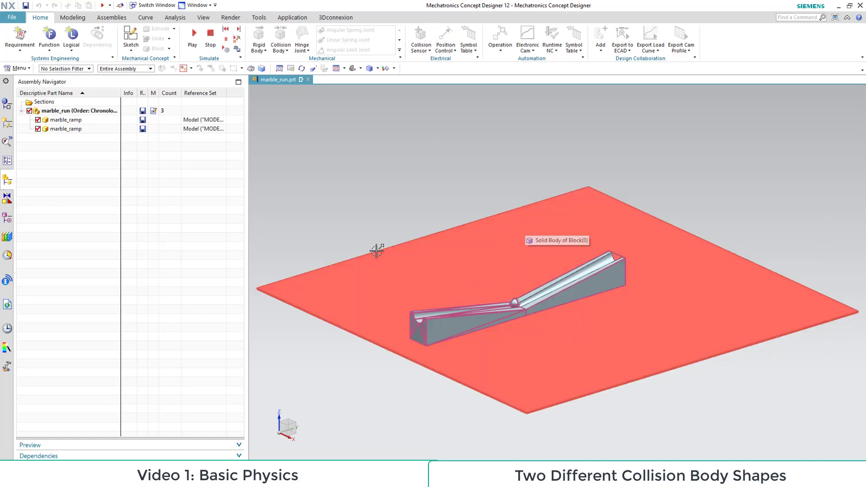
click(209, 38)
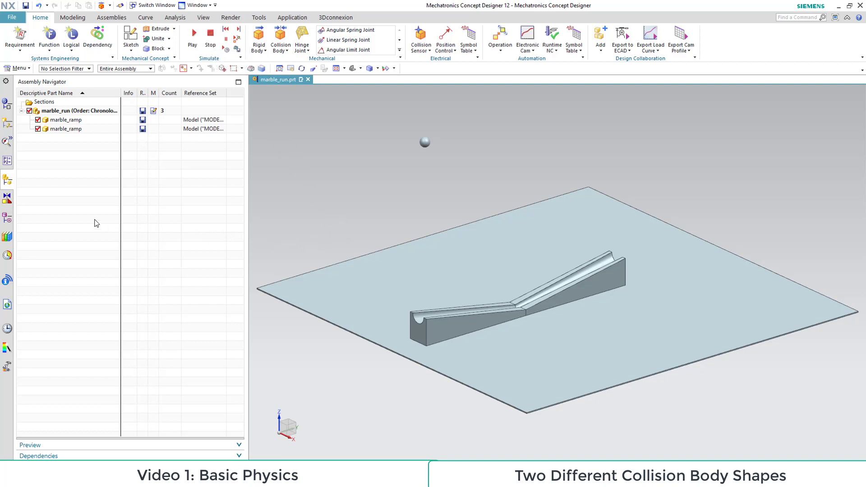
click(8, 125)
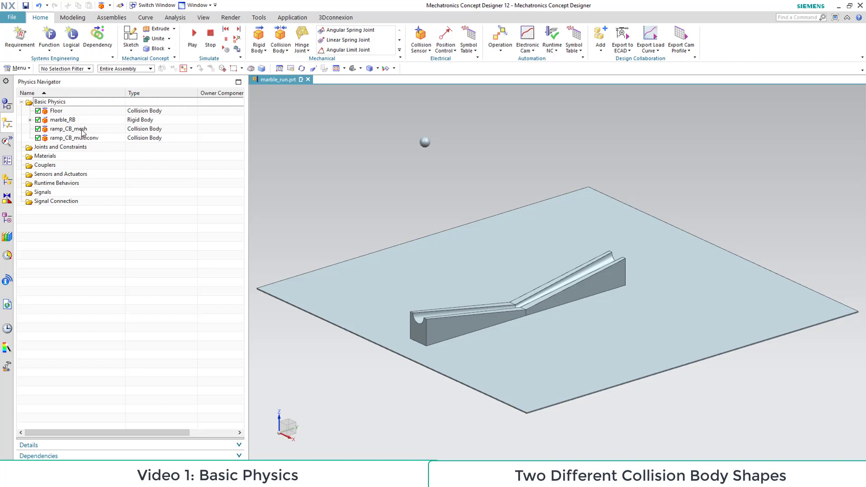
- Expand marble_RB to show marble_CB, select ramp_CB_multiconv, and zoom in on the upper ramp
click(31, 120)
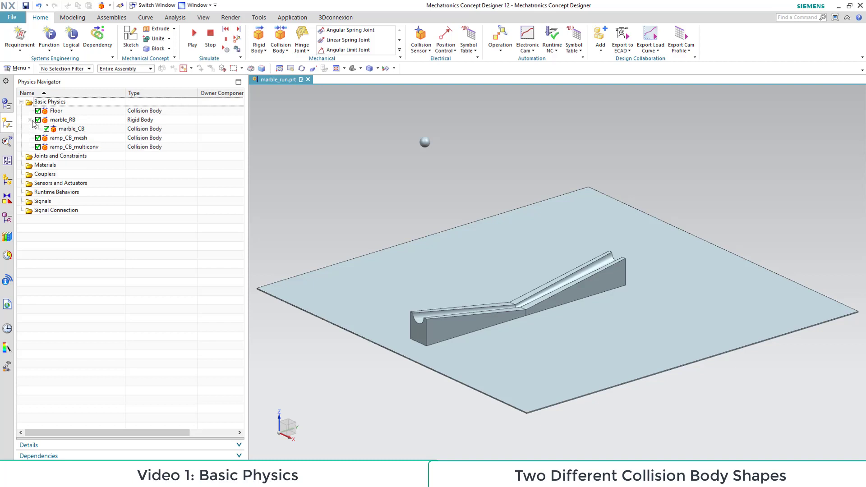
click(64, 149)
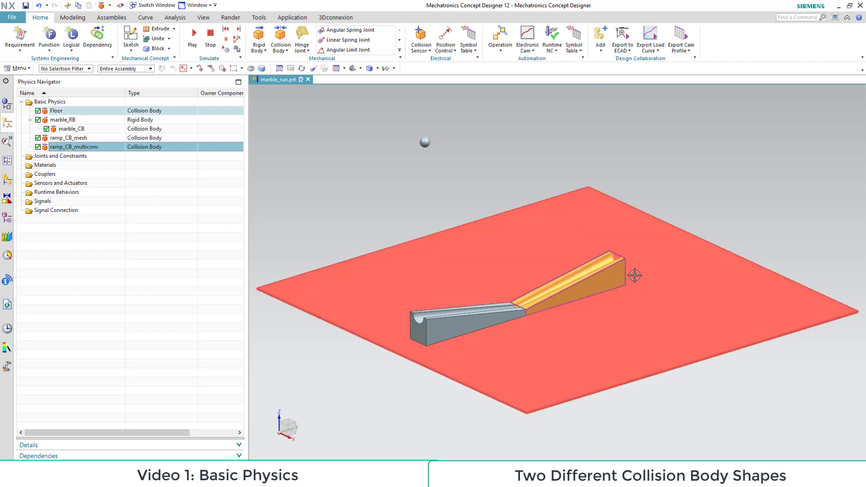
scroll(635, 275, up, 1)
scroll(633, 275, up, 2)
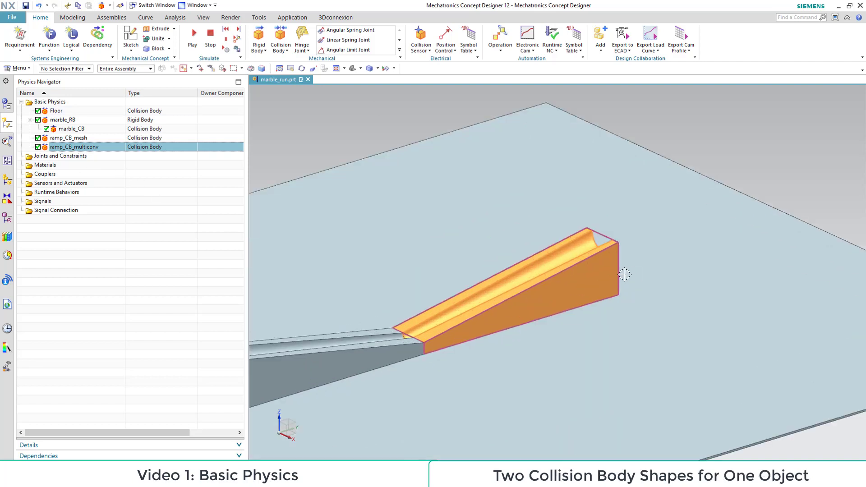
click(604, 251)
- Start a Mesh collision body on the second marble_ramp and rename it ramp2_CB_mesh
click(279, 36)
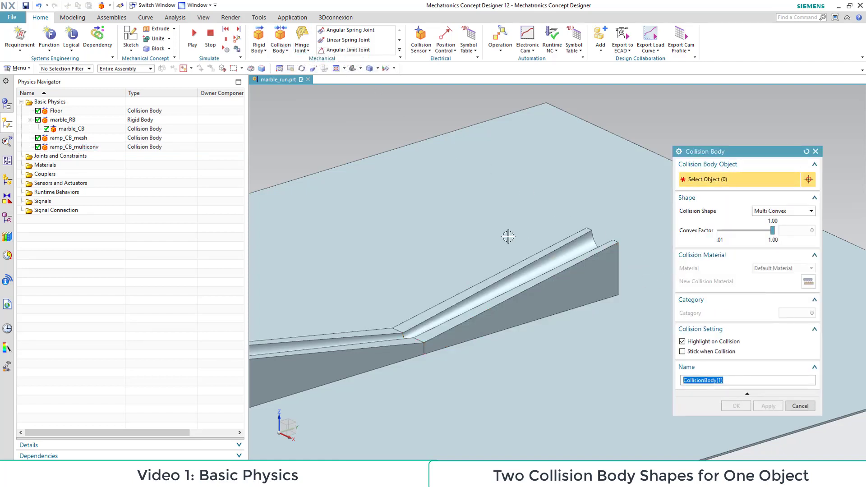
click(7, 182)
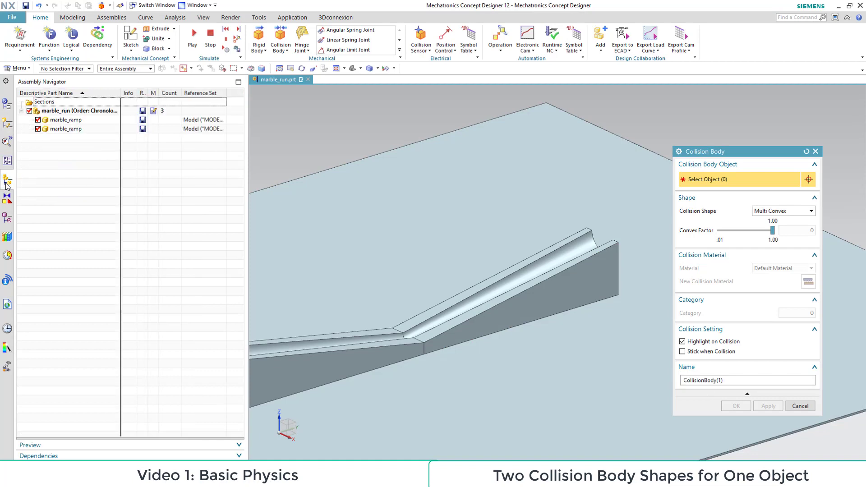
click(66, 130)
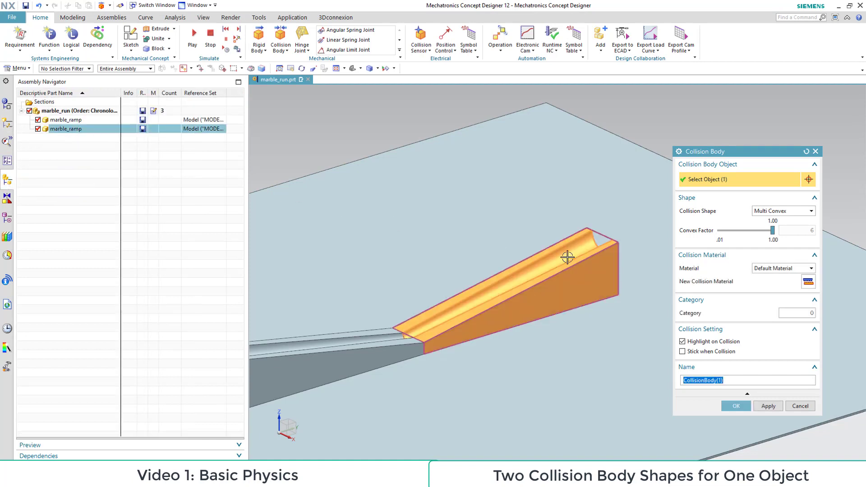
click(812, 212)
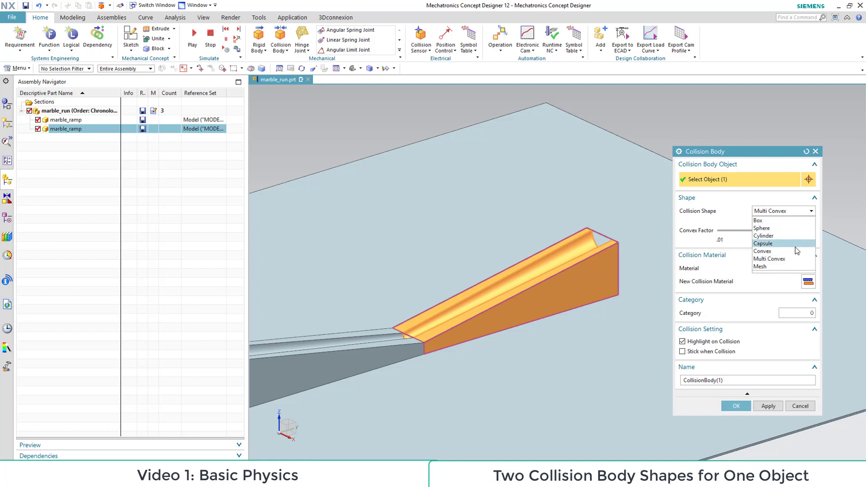
click(796, 267)
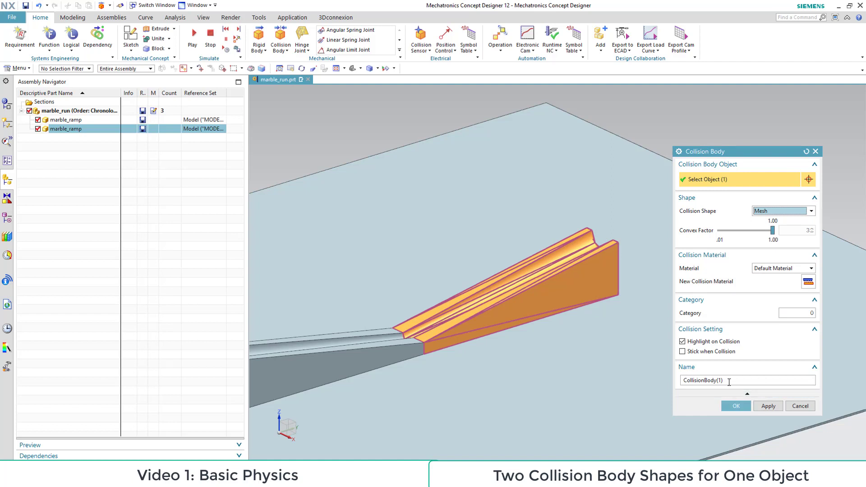
drag(730, 382, 683, 382)
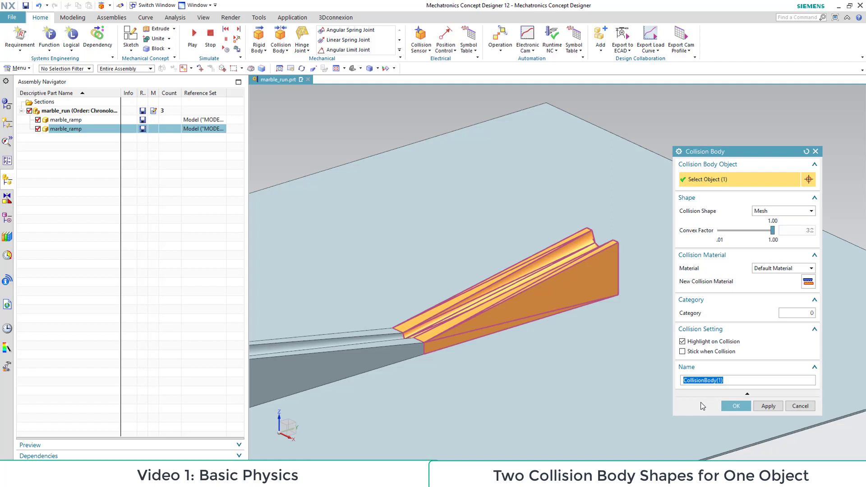
text(ramp2_CB_mesh)
- Create ramp2_CB_mesh, reorient the view to the whole floor, and run then stop a test simulation
click(735, 407)
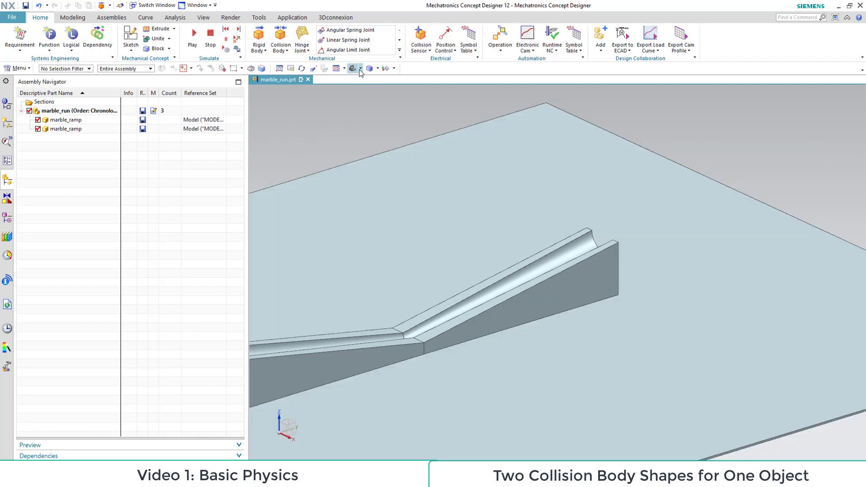
click(361, 70)
click(353, 84)
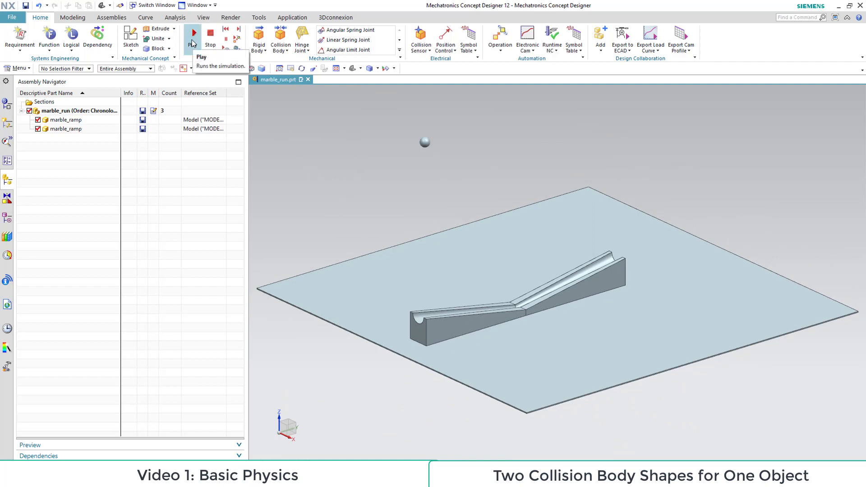
click(193, 43)
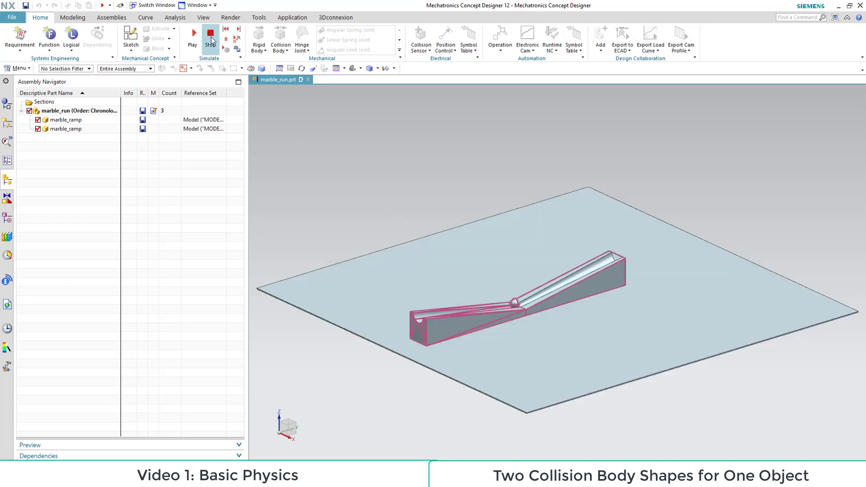
click(211, 40)
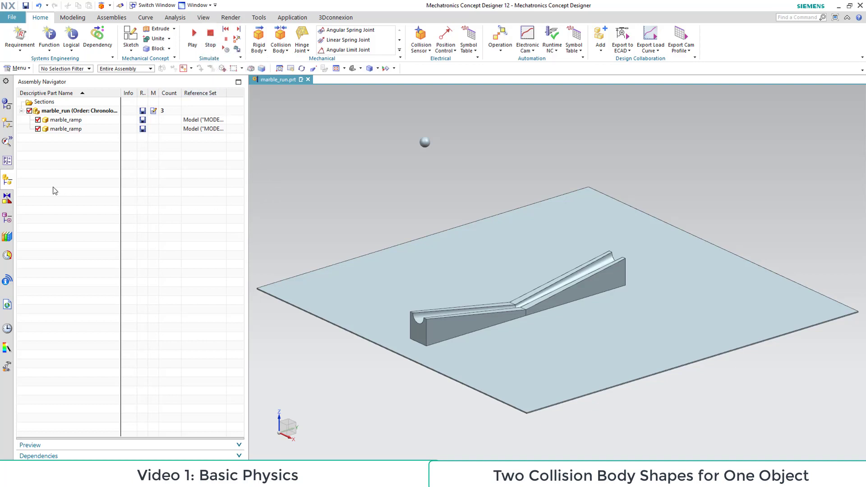
- Delete the ramp_CB_multiconv collision body in the Physics Navigator
click(8, 126)
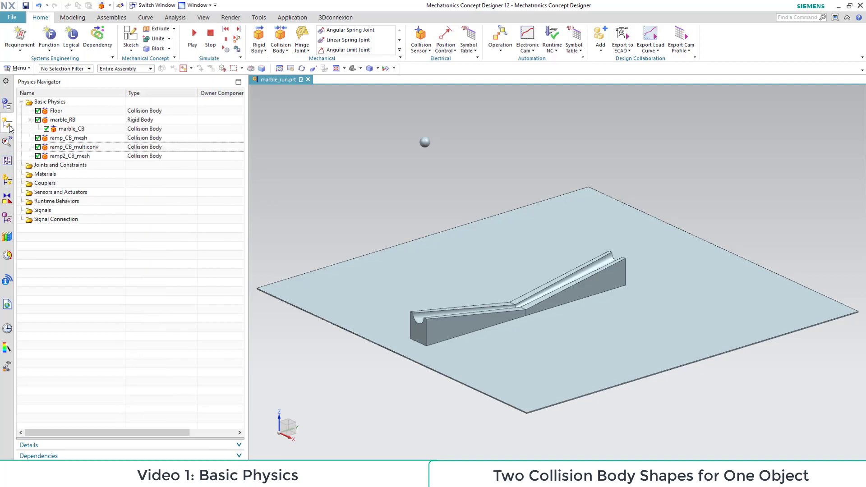
click(91, 148)
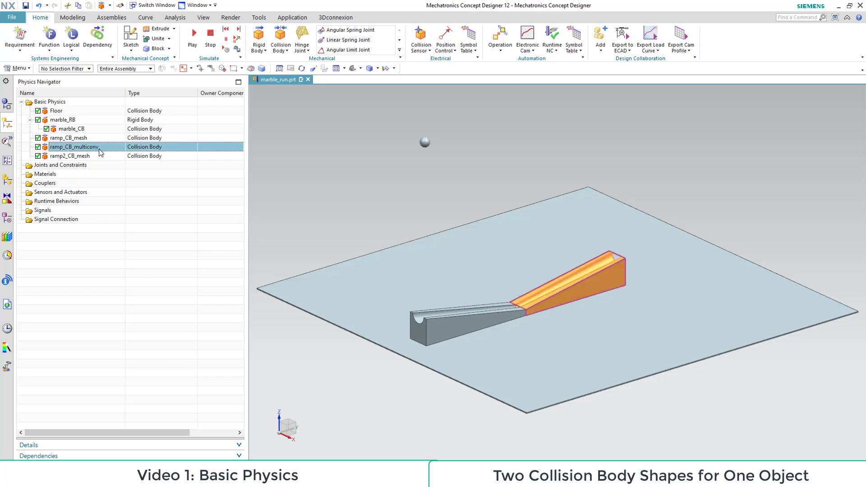
key(Delete)
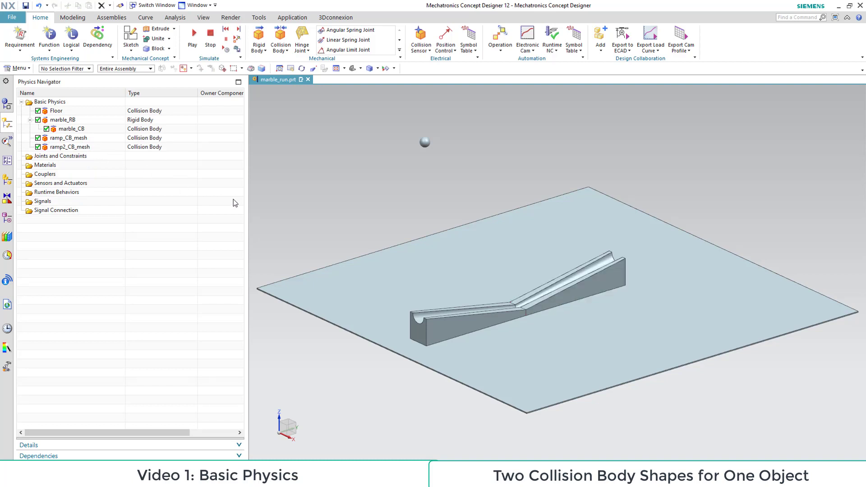
click(82, 148)
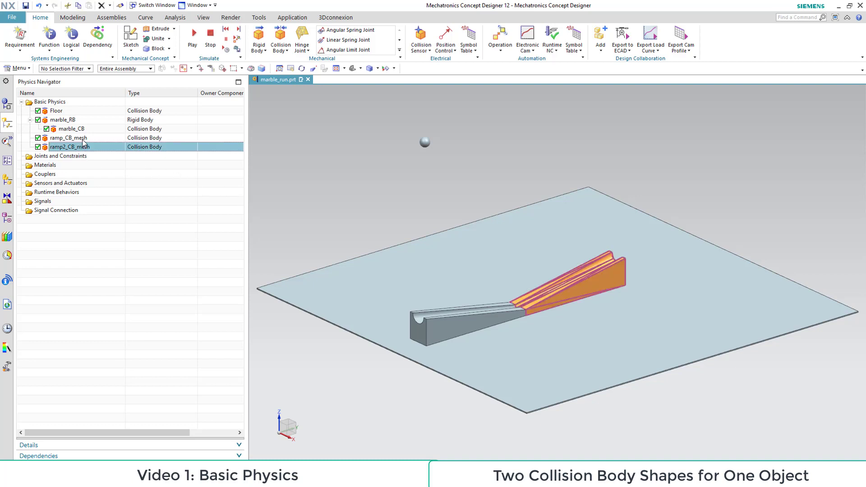
click(83, 140)
click(84, 148)
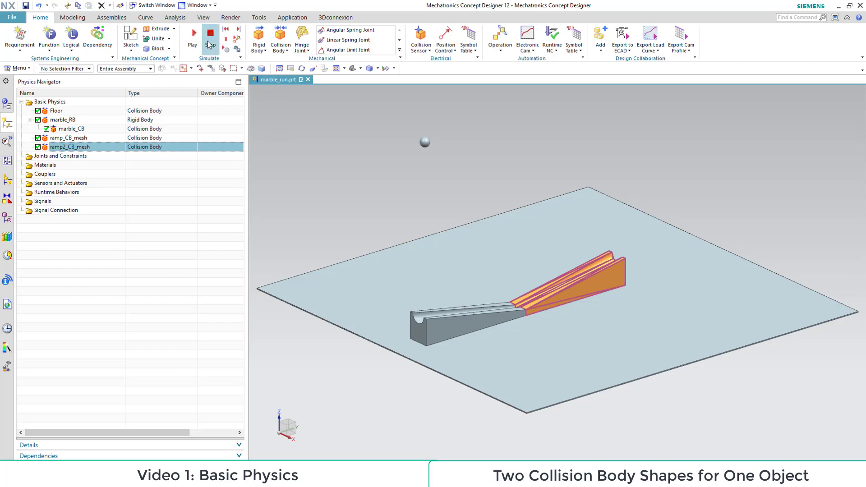
- Rerun the simulation, switch to the Right view to watch the ramps, then stop it
click(194, 37)
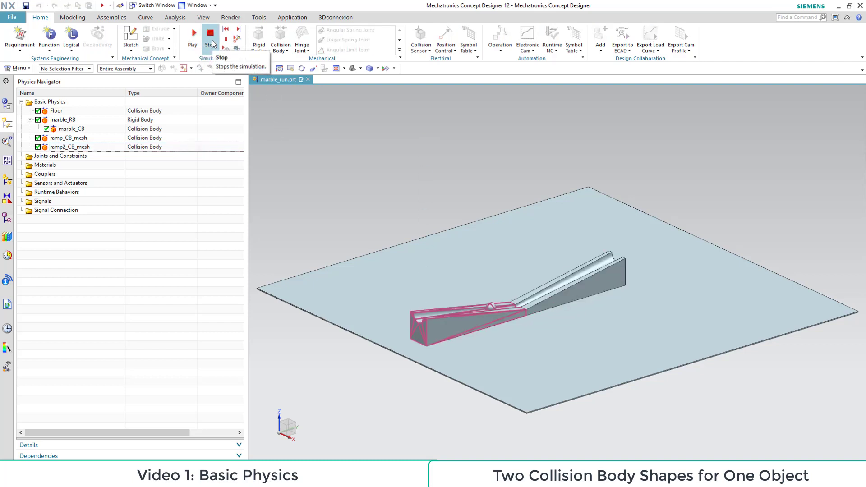
click(215, 47)
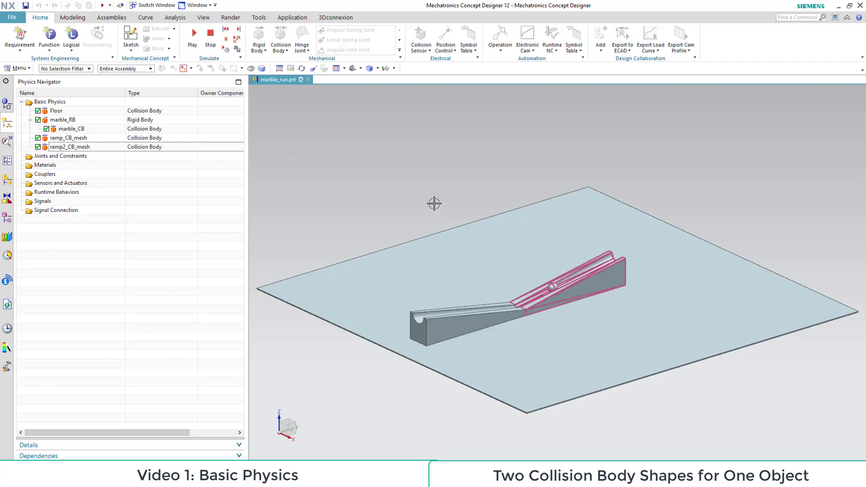
click(360, 69)
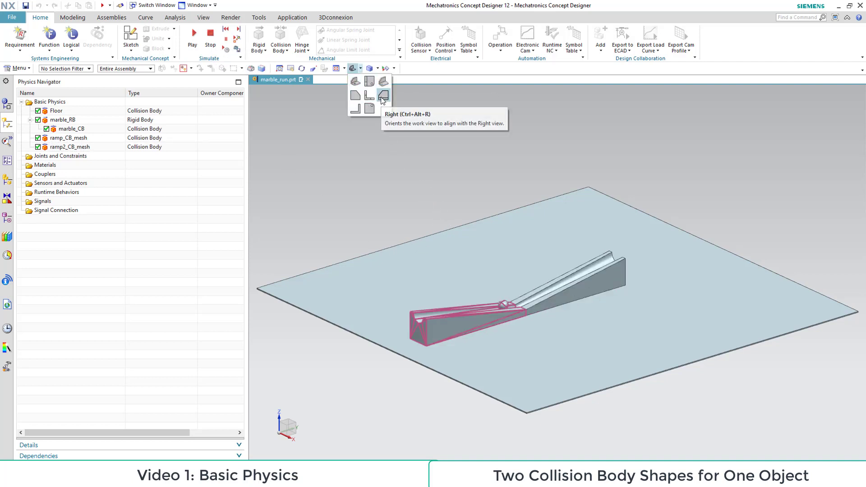
click(384, 95)
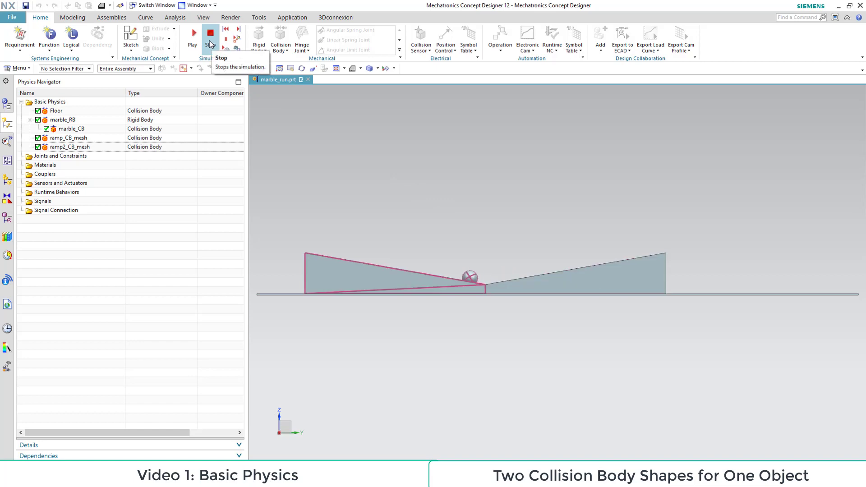
click(209, 40)
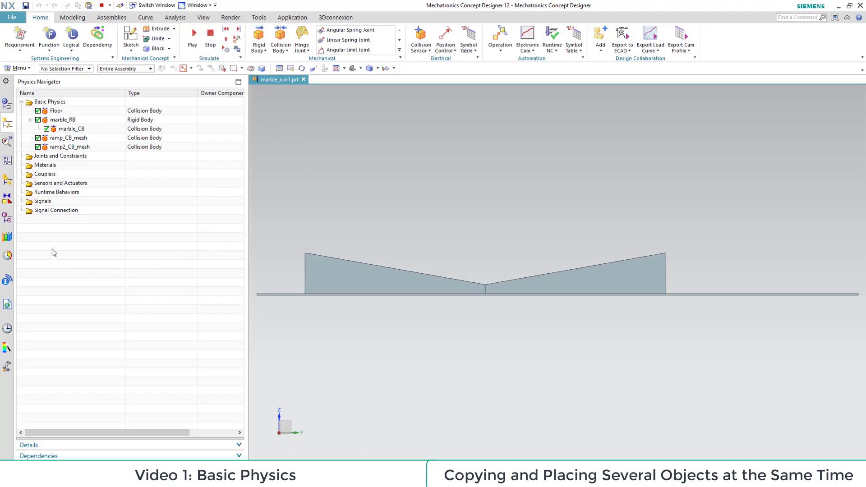
- Copy the two marble_ramp components and paste them into marble_run1
click(7, 181)
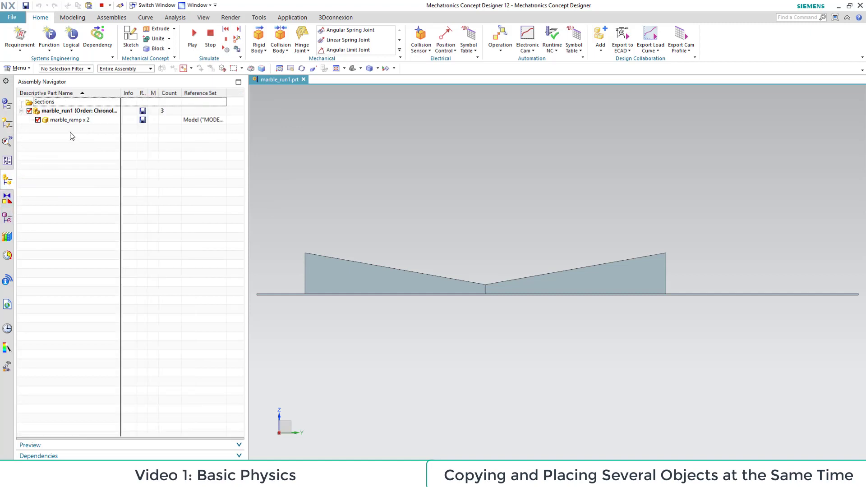
click(77, 121)
right_click(77, 121)
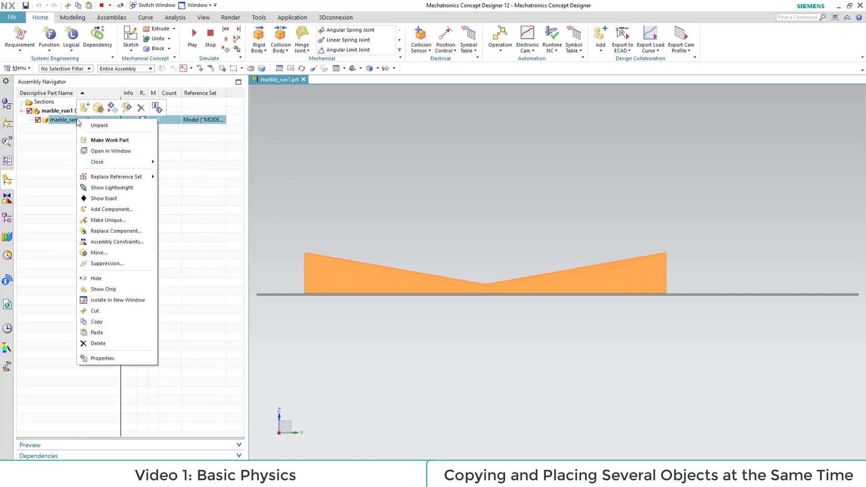
click(127, 325)
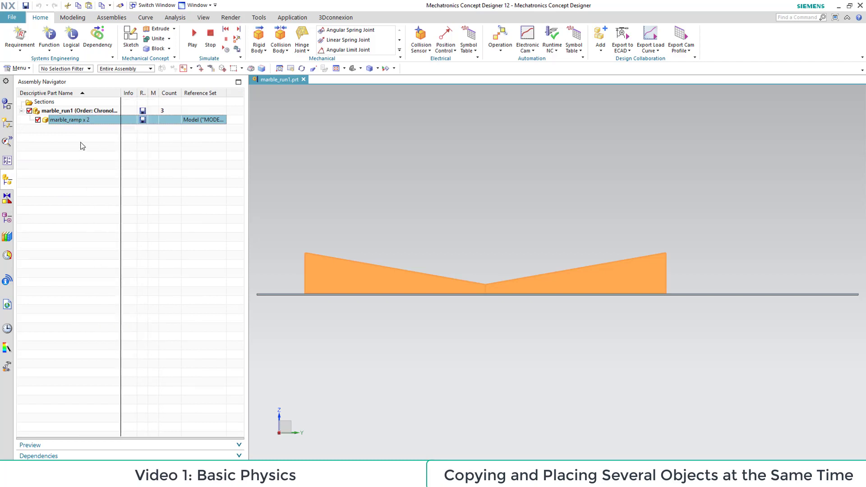
right_click(86, 111)
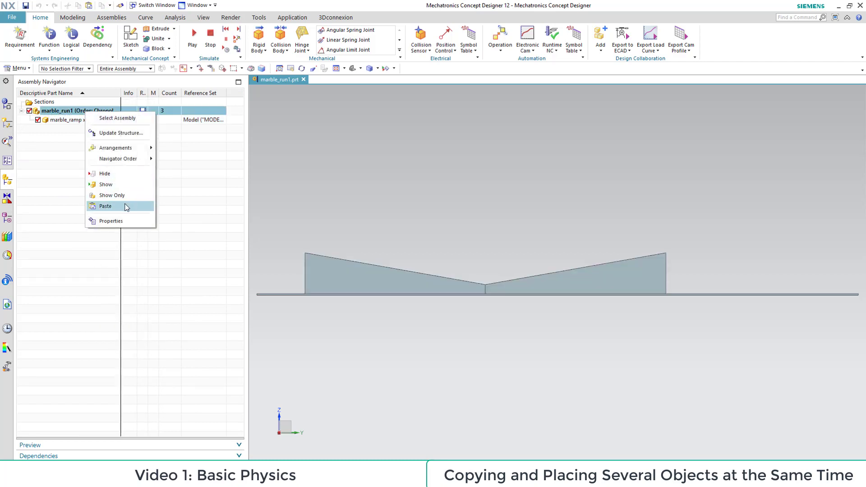
click(125, 207)
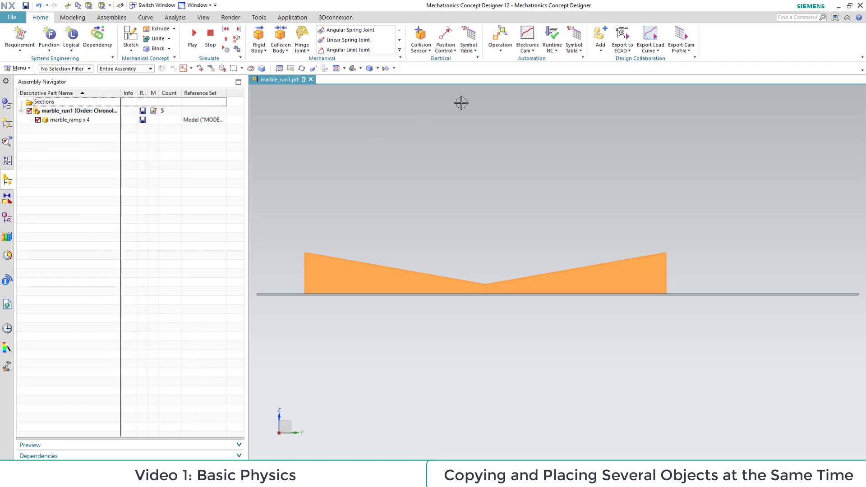
- Move the pasted ramp pair to X 200 beside the original pair
click(600, 48)
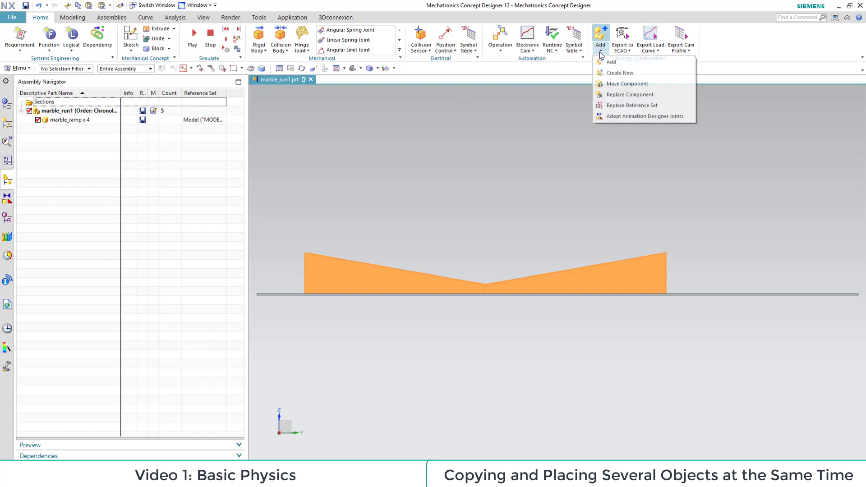
click(649, 85)
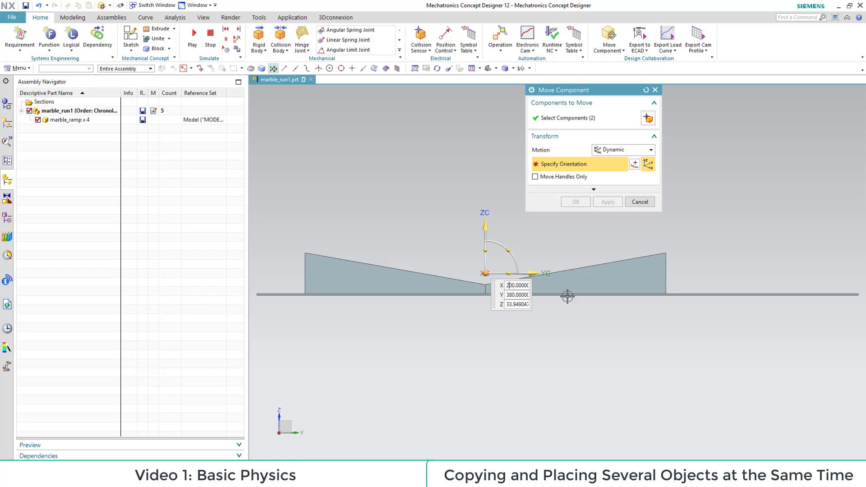
key(Return)
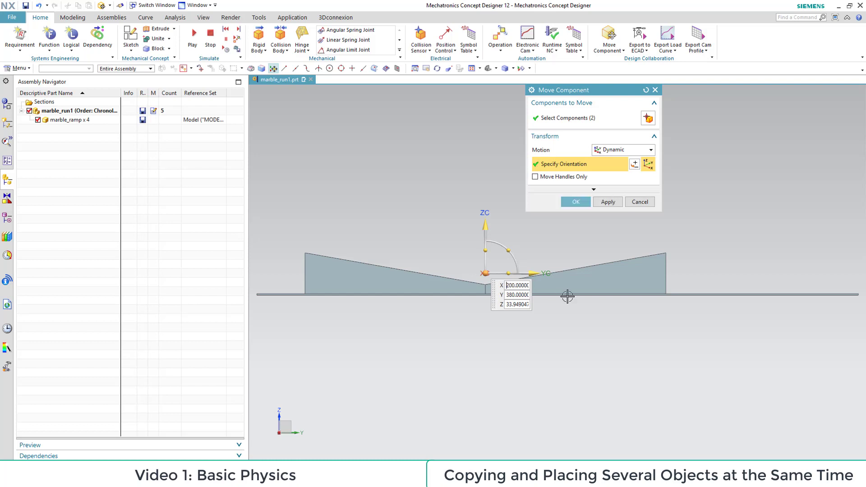
click(575, 203)
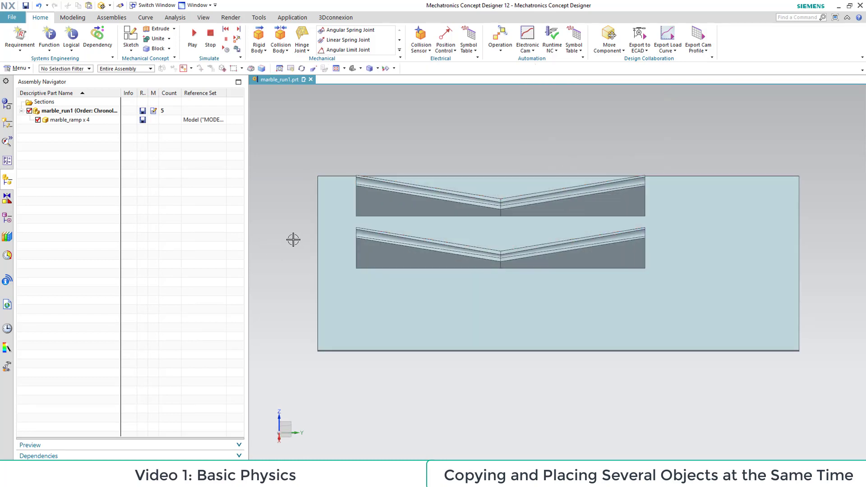
- Copy the Sphere (1) feature and paste it in the Part Navigator
click(8, 219)
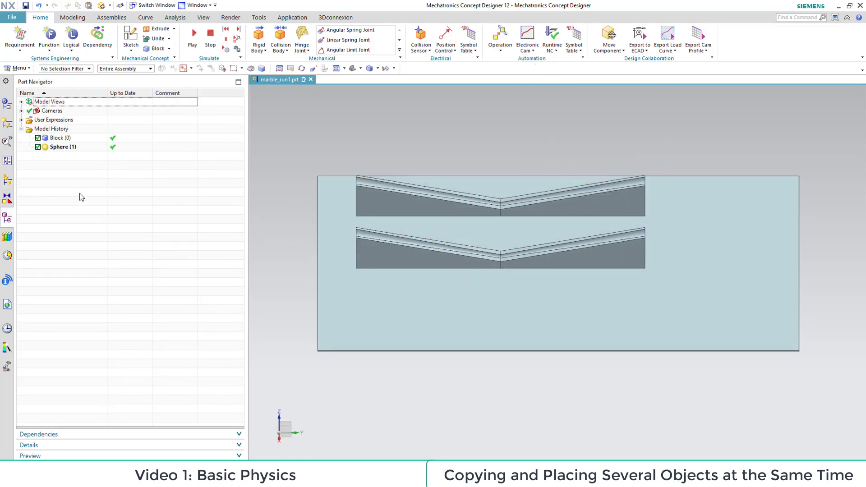
click(65, 150)
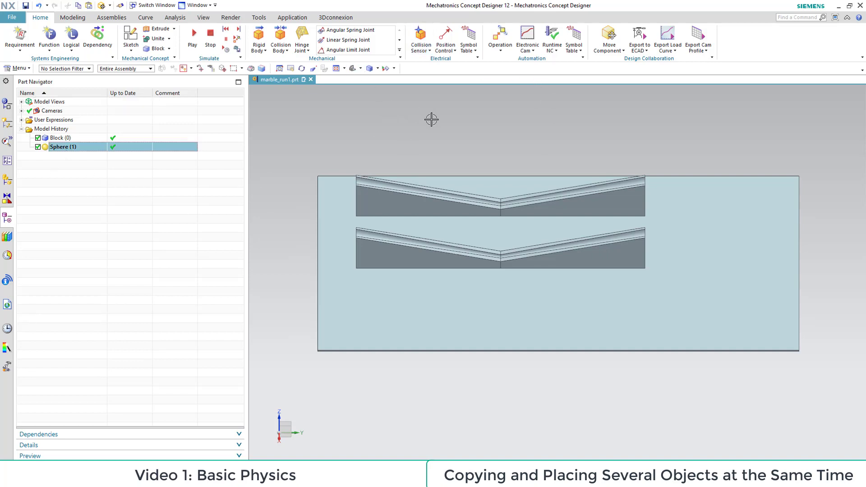
shift+middle_drag(325, 139, 292, 229)
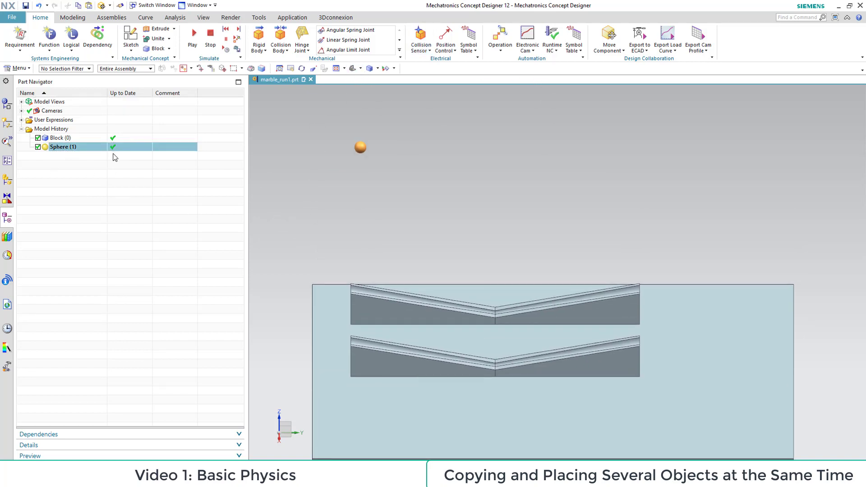
right_click(59, 149)
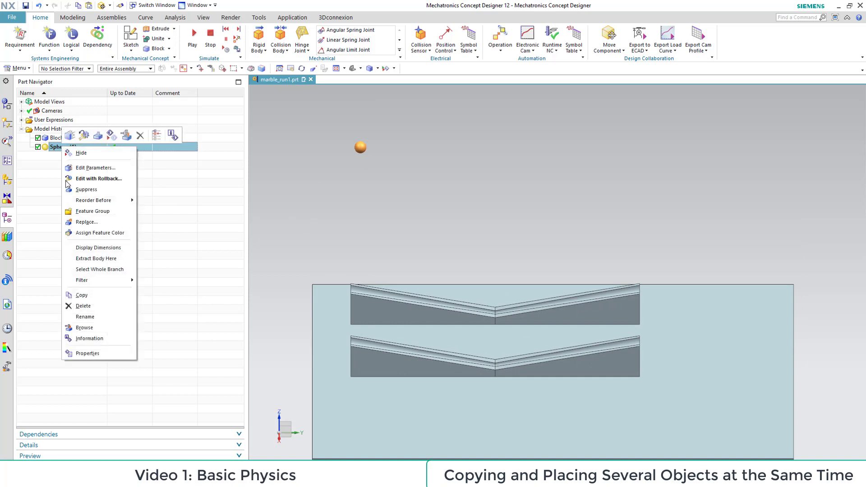
click(81, 296)
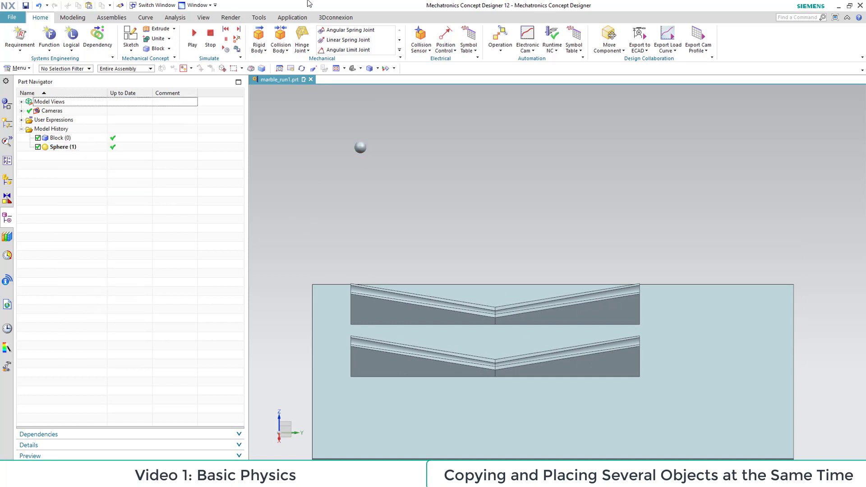
right_click(95, 194)
click(136, 316)
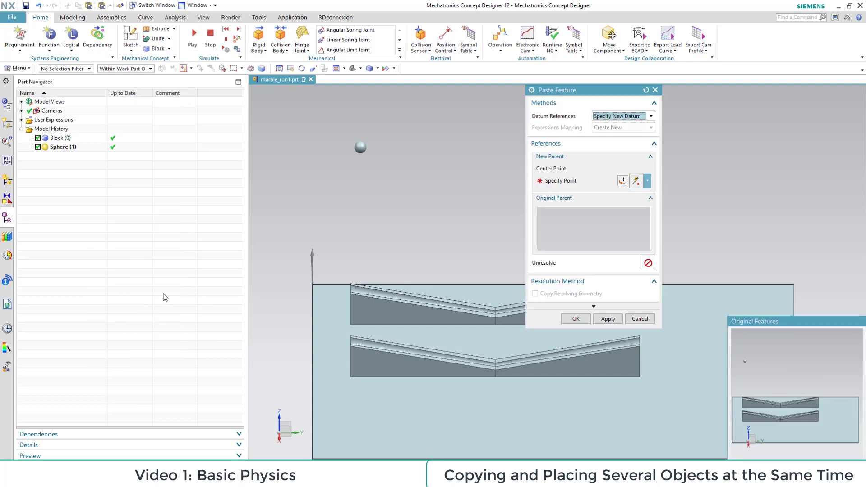
- Place the copied sphere, Sphere (2), at X 200, Y 100
click(624, 182)
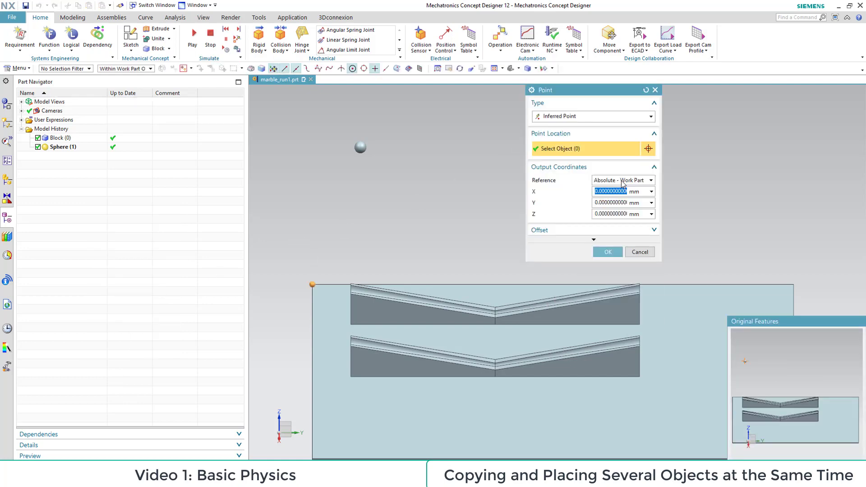
text(2)
key(Tab)
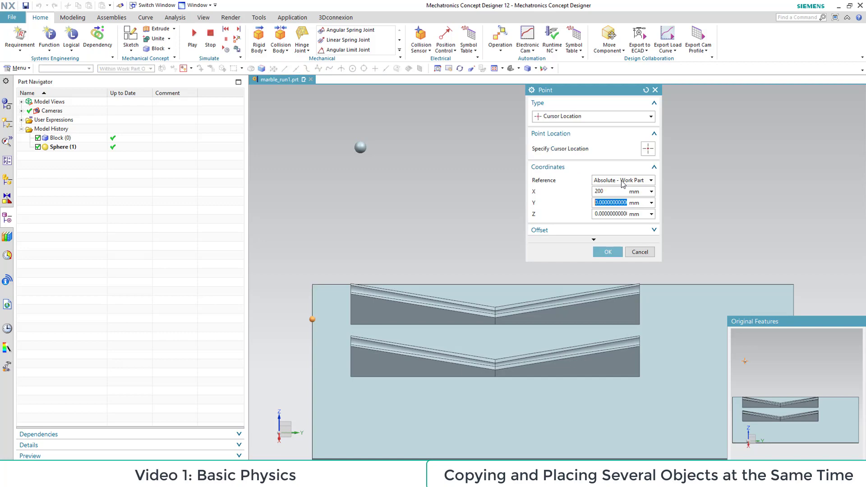
text(1)
key(Return)
click(576, 321)
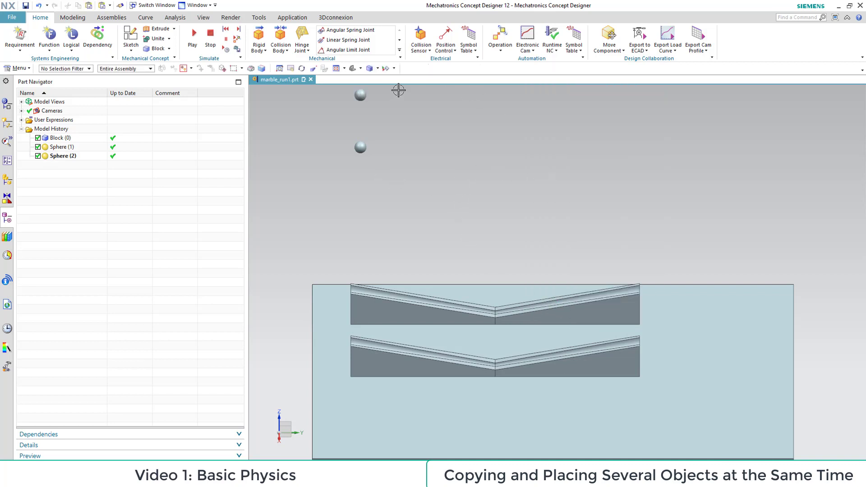
- In isometric view, make the upper sphere, Sphere (2), a rigid body
click(370, 68)
click(361, 69)
click(355, 84)
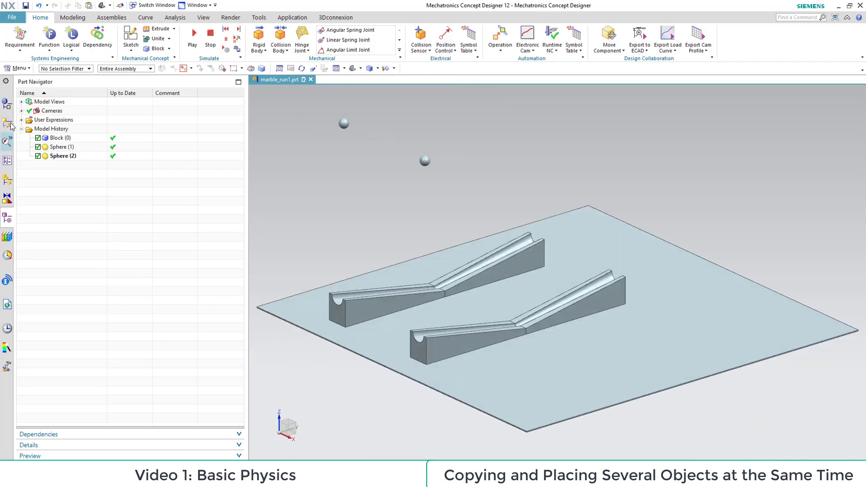
click(344, 124)
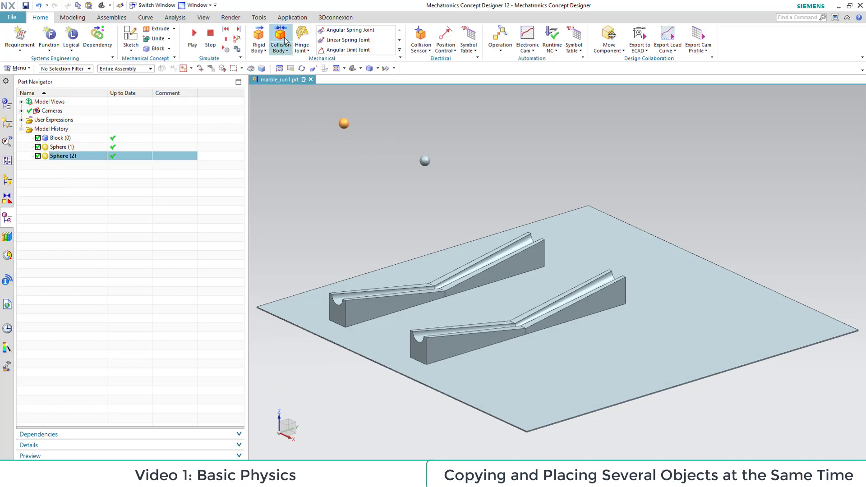
click(259, 35)
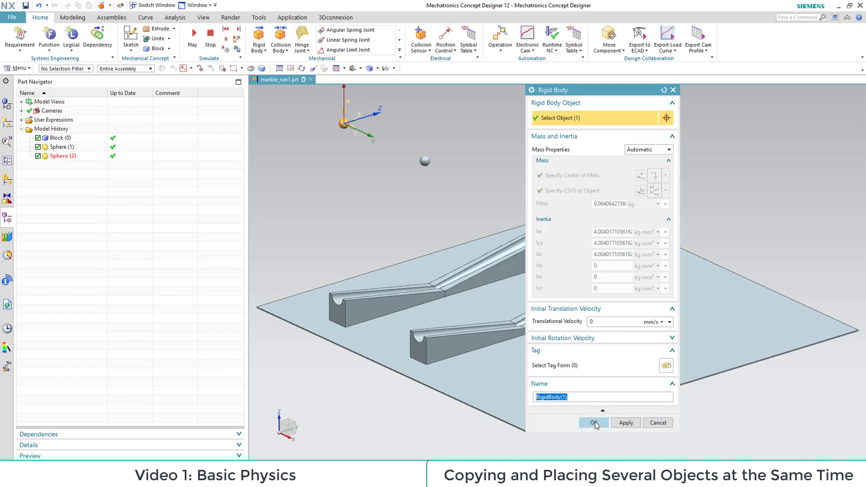
click(594, 423)
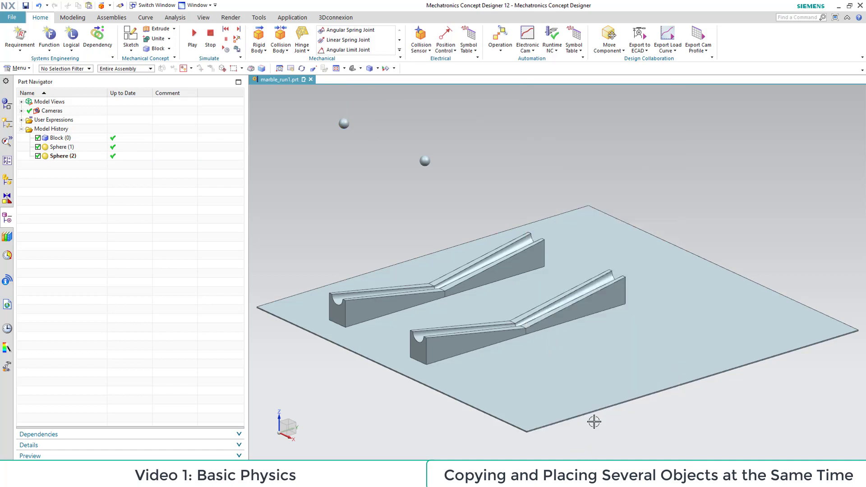
- Add a Sphere-shaped collision body to Sphere (2)
click(281, 38)
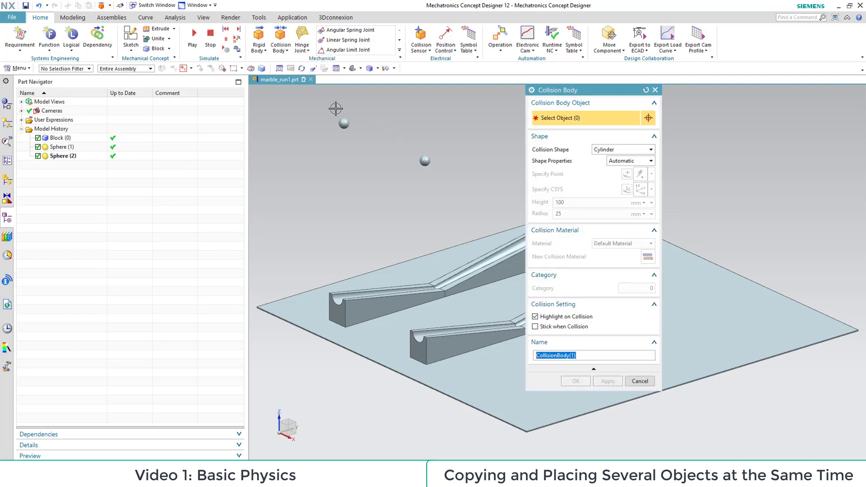
click(347, 125)
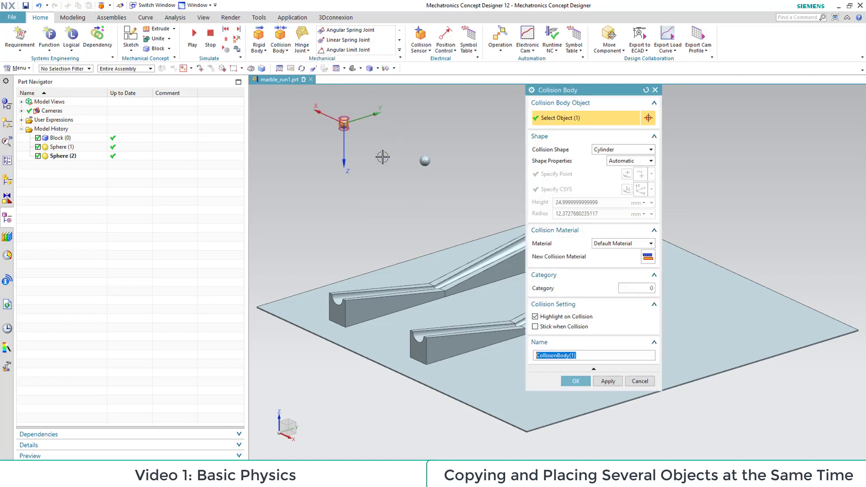
click(651, 149)
click(611, 169)
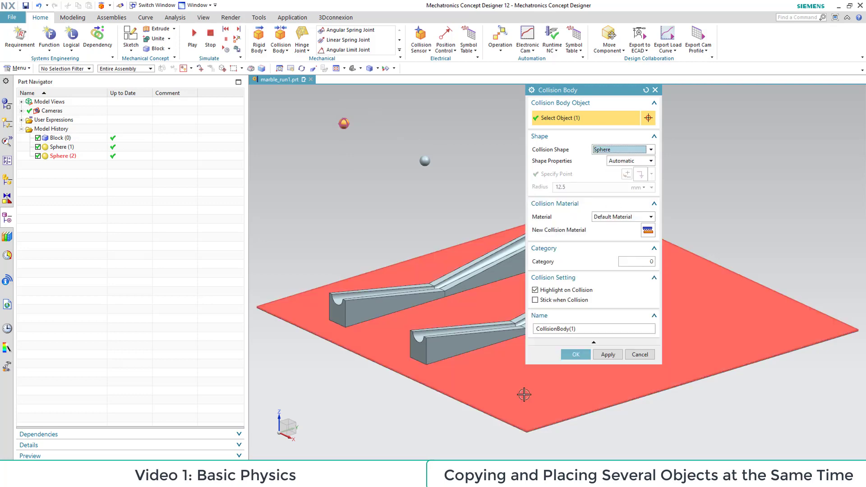
click(576, 355)
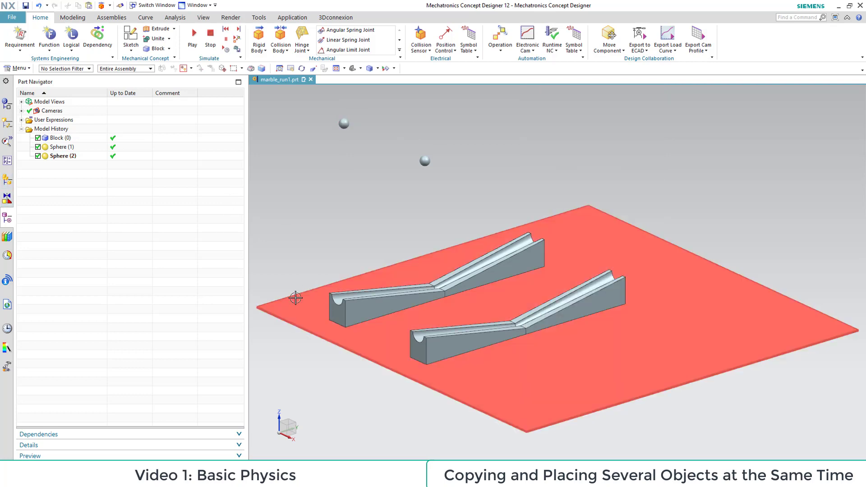
- Give the left half of the rear ramp a Mesh collision body, CollisionBody(2)
click(6, 180)
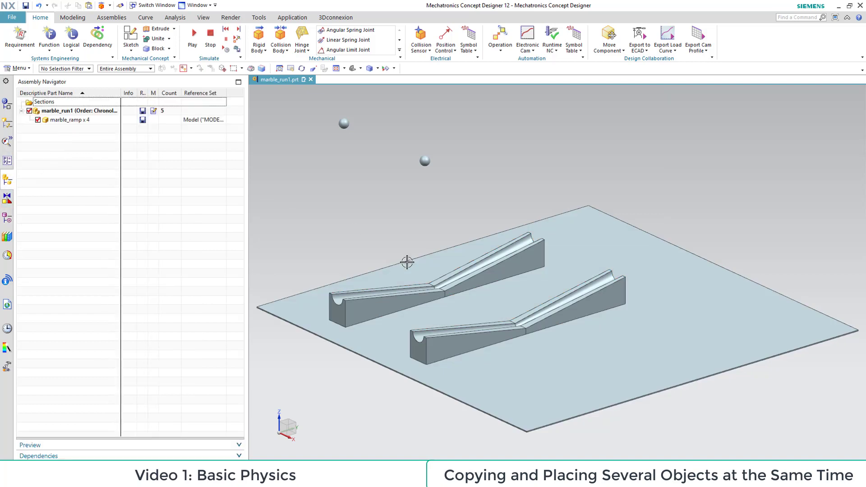
click(372, 308)
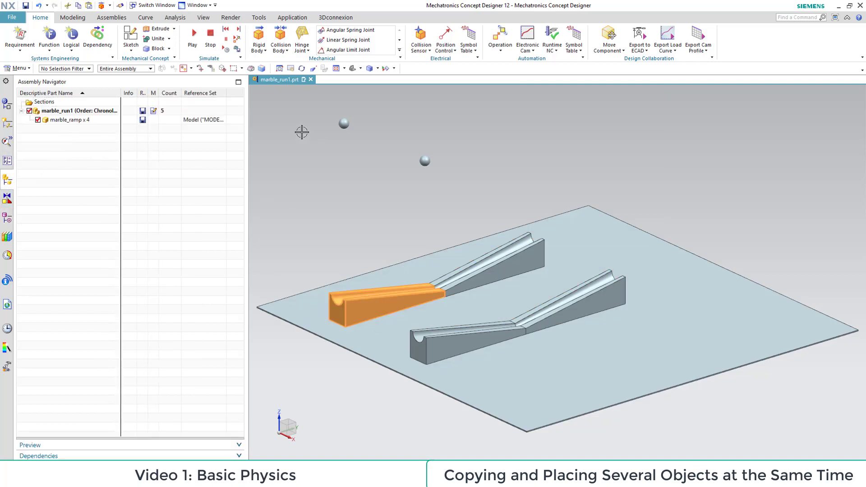
click(286, 51)
click(276, 47)
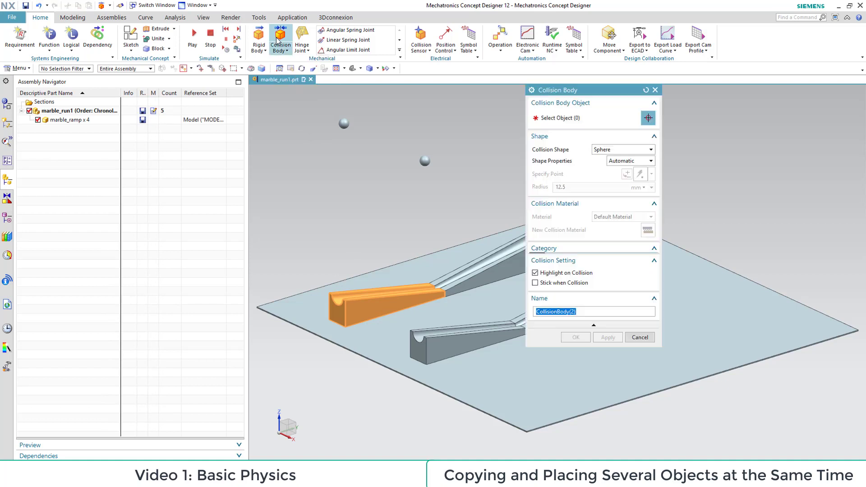
click(651, 150)
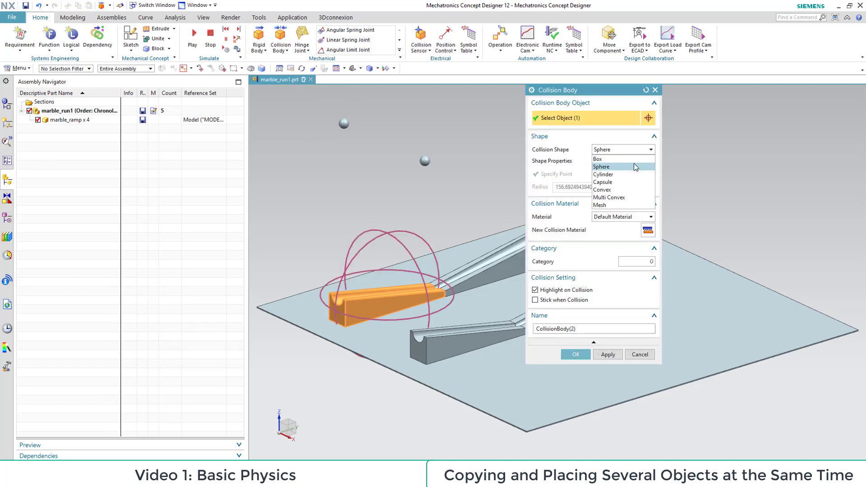
click(600, 205)
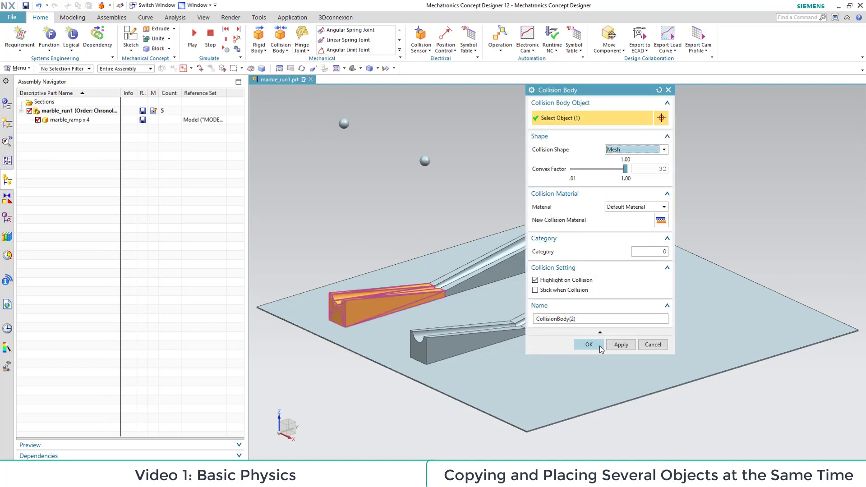
click(589, 345)
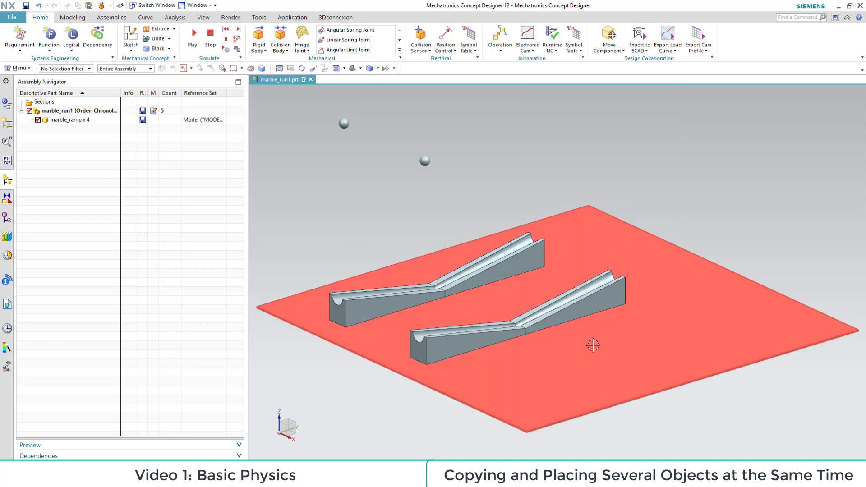
- Give the right half of the rear ramp a Mesh collision body, CollisionBody(3)
click(525, 257)
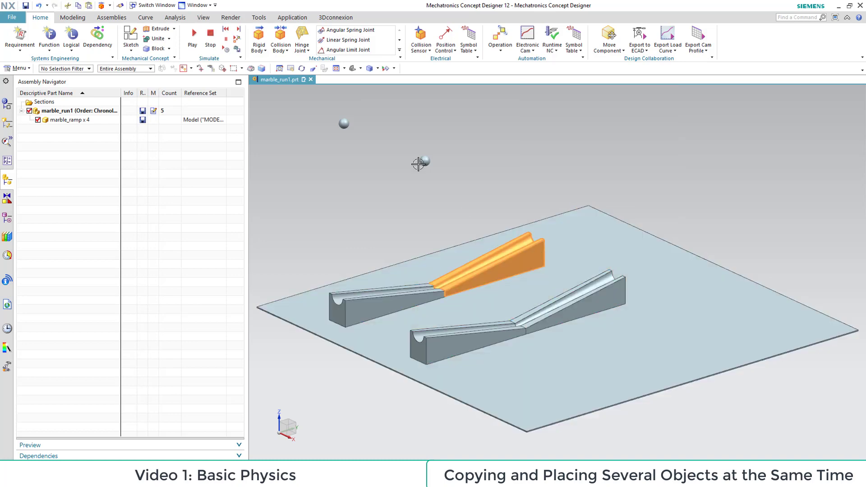
click(281, 35)
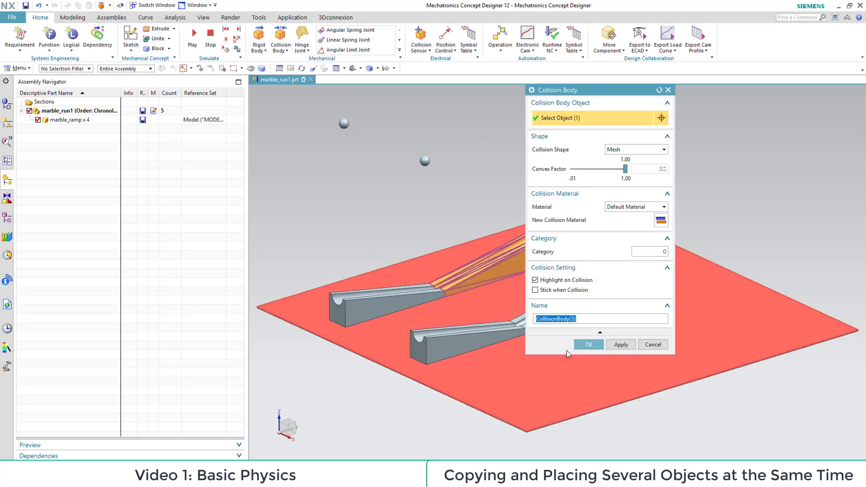
click(589, 345)
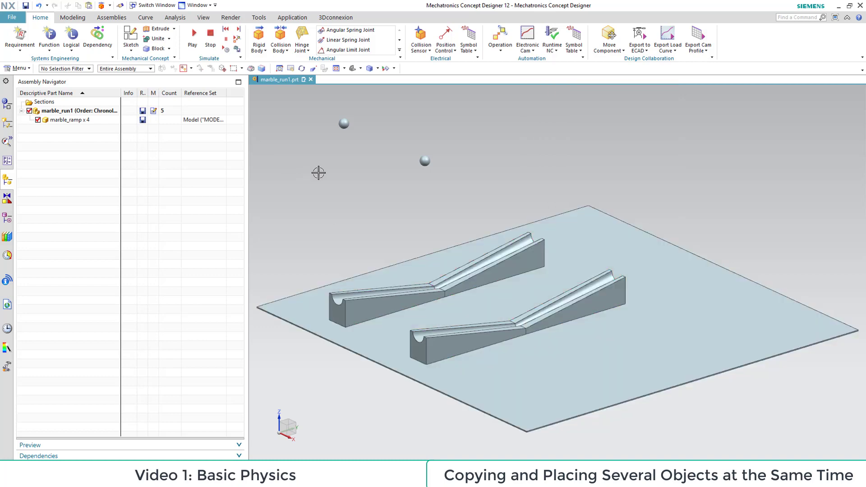
- Show the physics objects with RigidBody(1) expanded, and view the model from the right
click(7, 124)
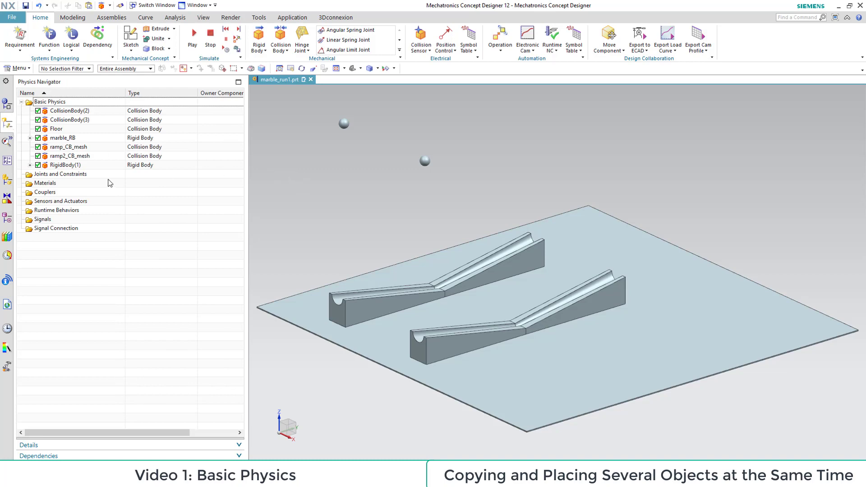
click(30, 166)
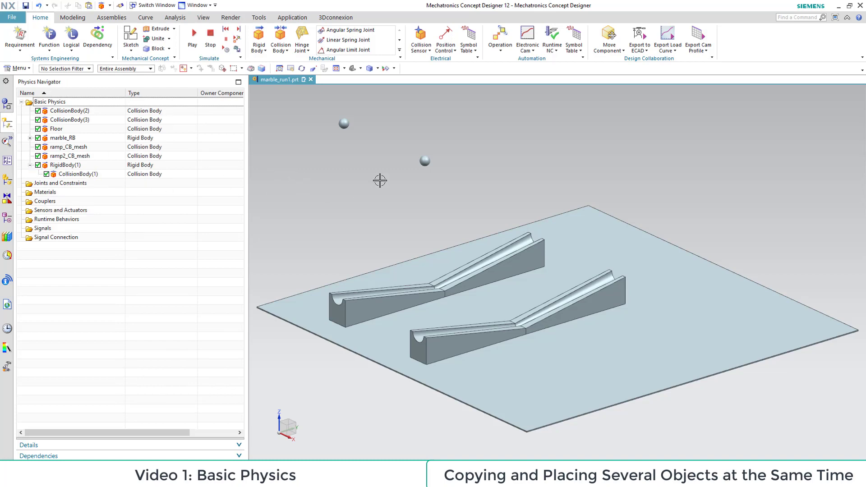
click(360, 68)
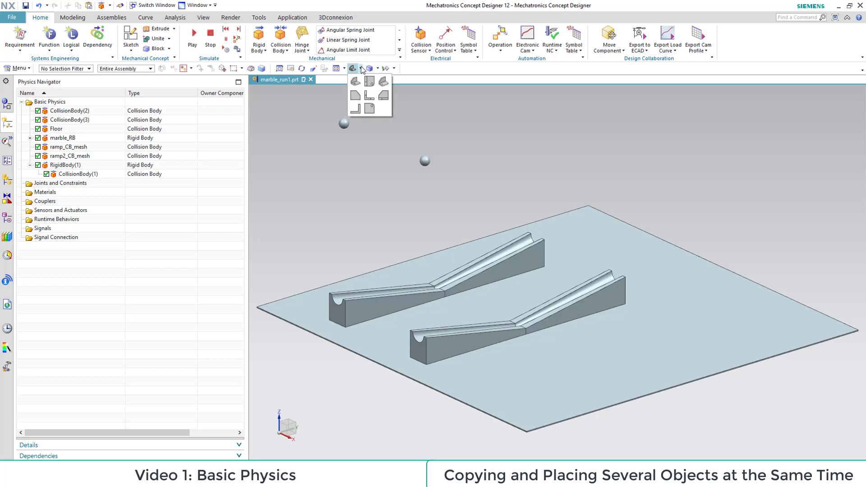
click(384, 96)
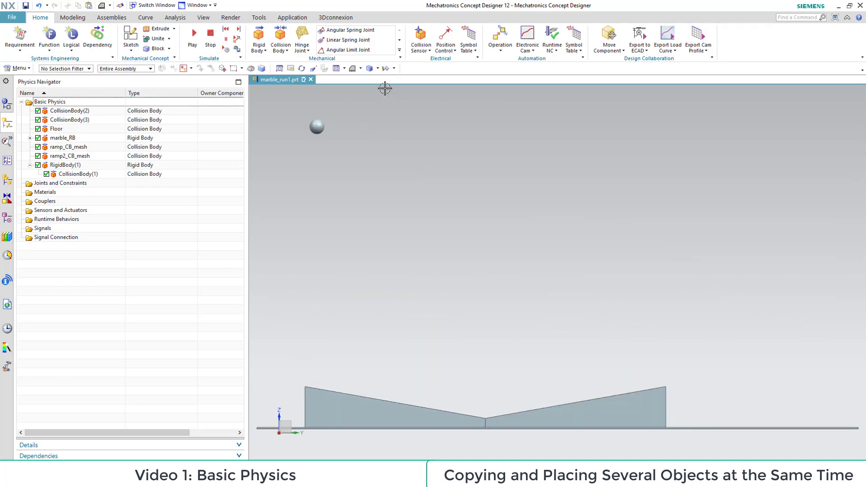
- Set the simulation time scale to 0.5 and play the simulation
click(227, 49)
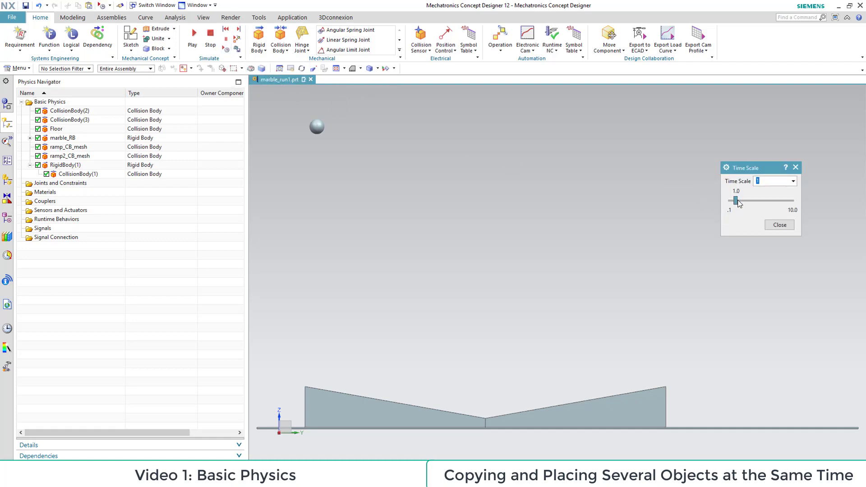
drag(735, 202, 734, 203)
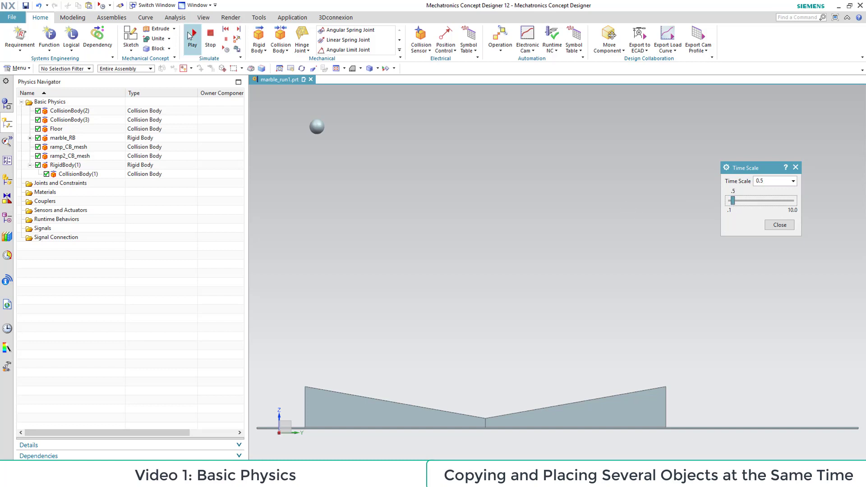
click(189, 36)
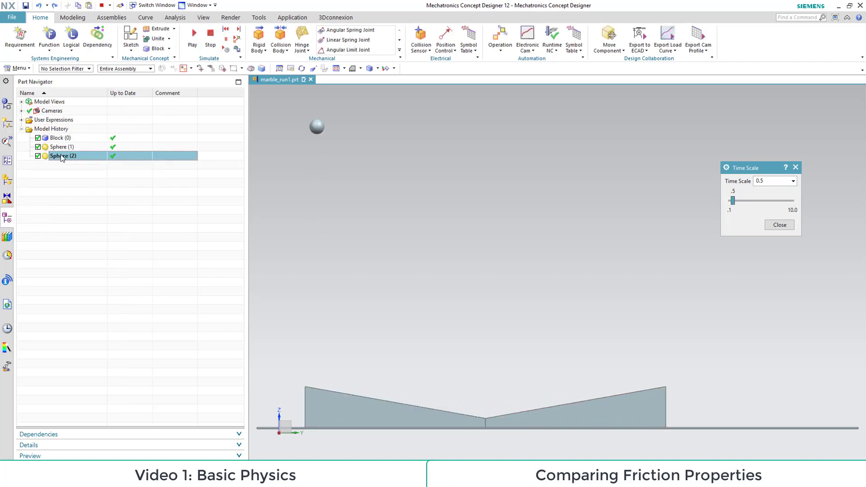
- Give the Sphere (2) feature a red face colour
right_click(62, 156)
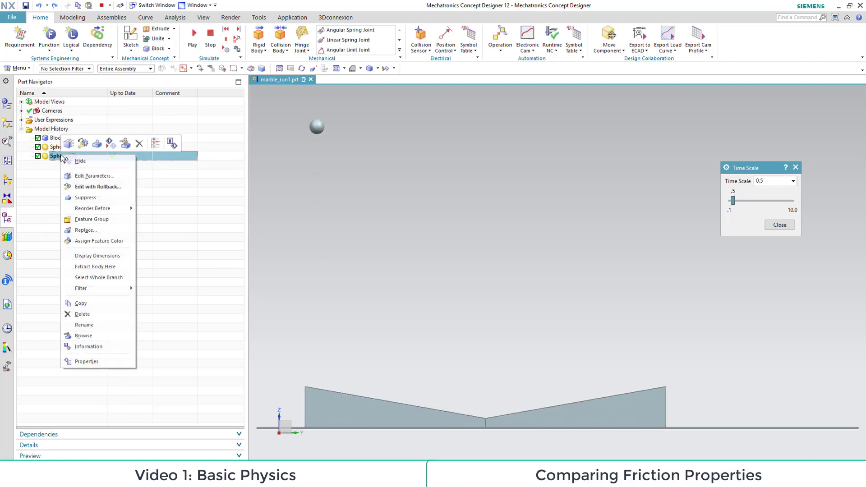
click(77, 242)
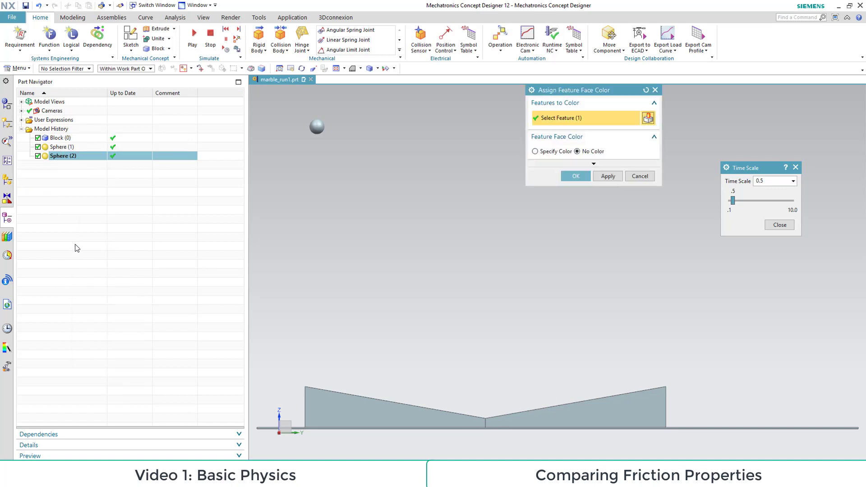
click(535, 152)
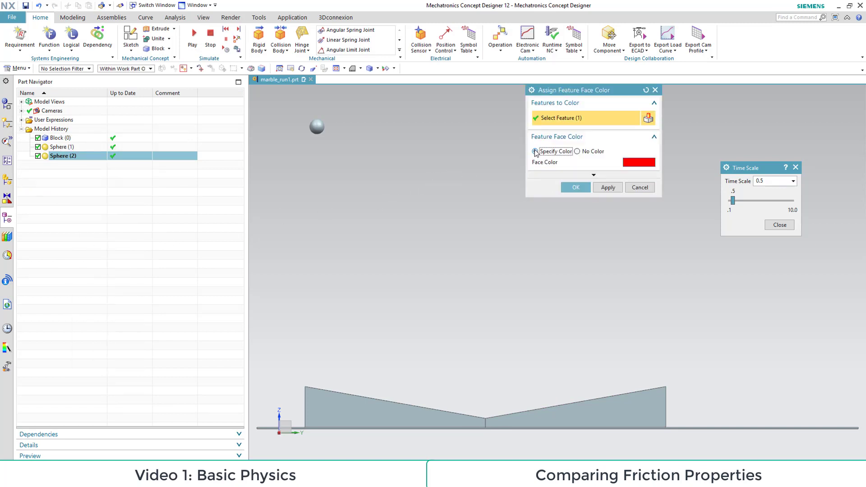
click(575, 188)
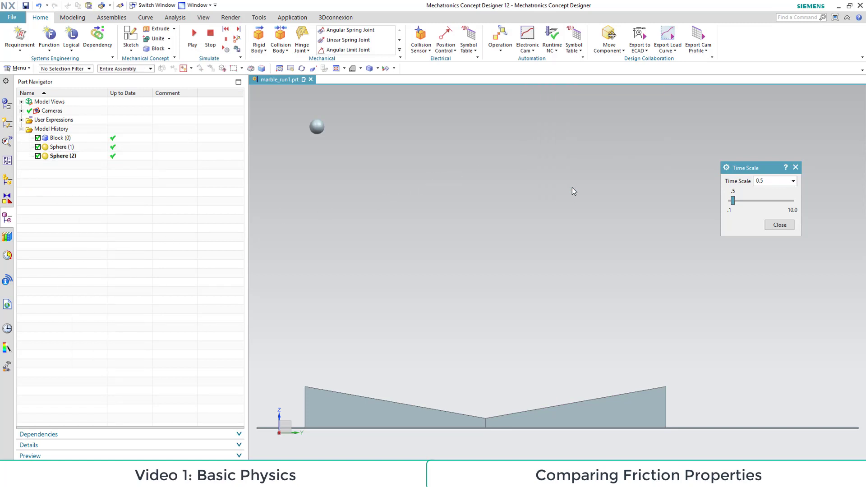
- Assign CollisionBody(1) a new CollisionMaterial(1) (friction 0.5/0.7/0.2), then view from top
click(7, 123)
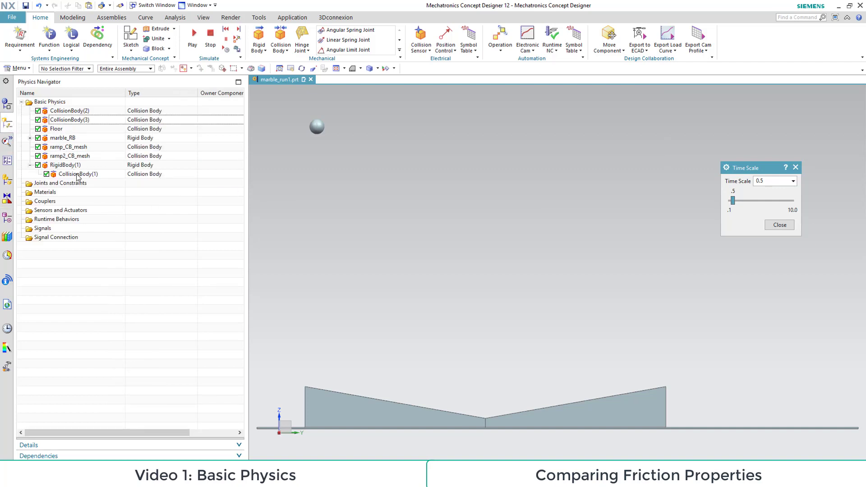
double_click(78, 175)
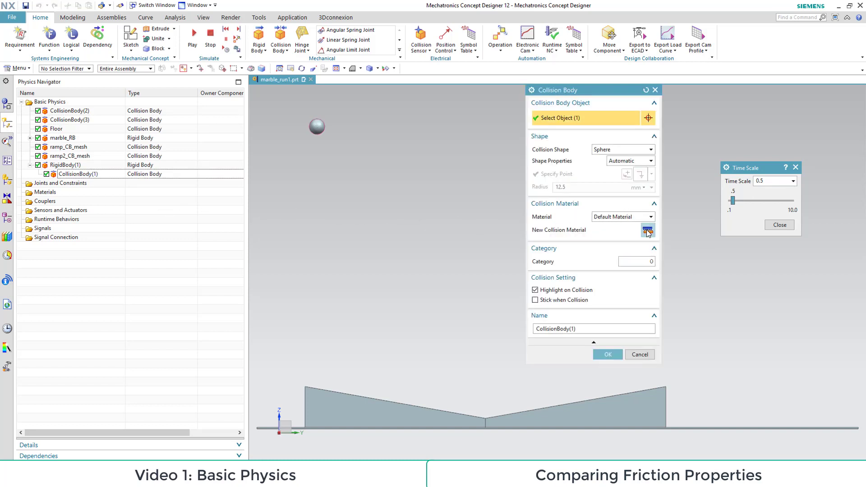
key(Escape)
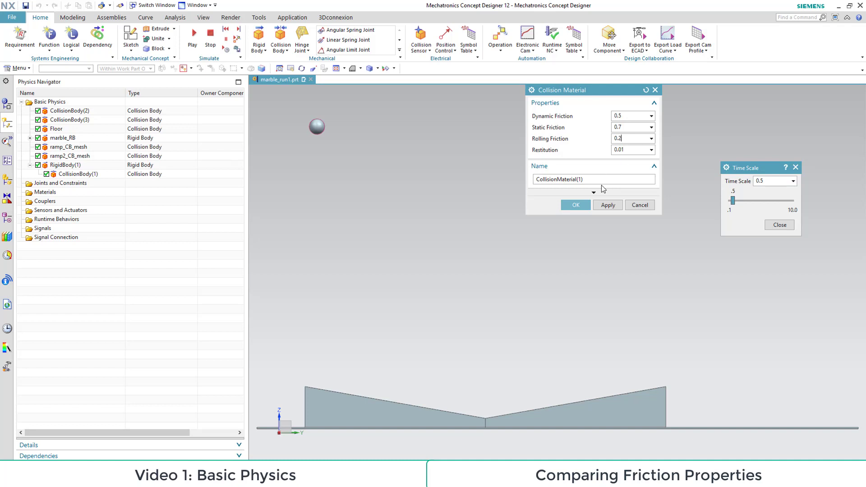
click(577, 204)
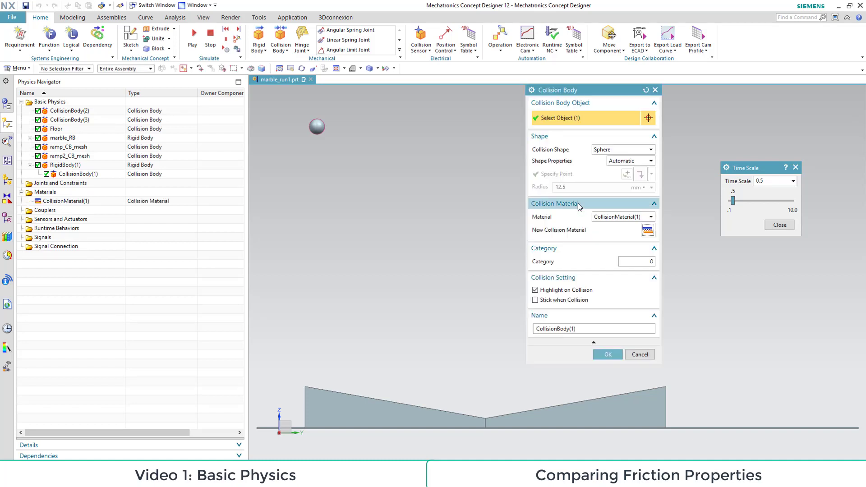
click(608, 354)
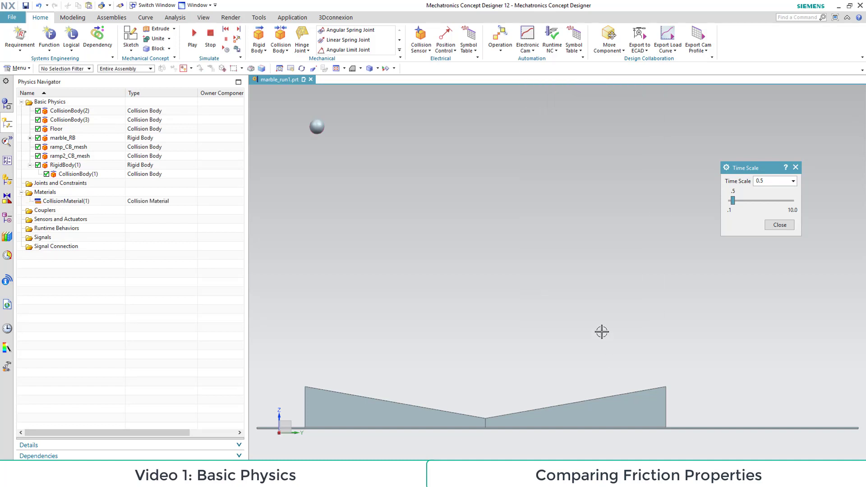
click(360, 68)
click(369, 82)
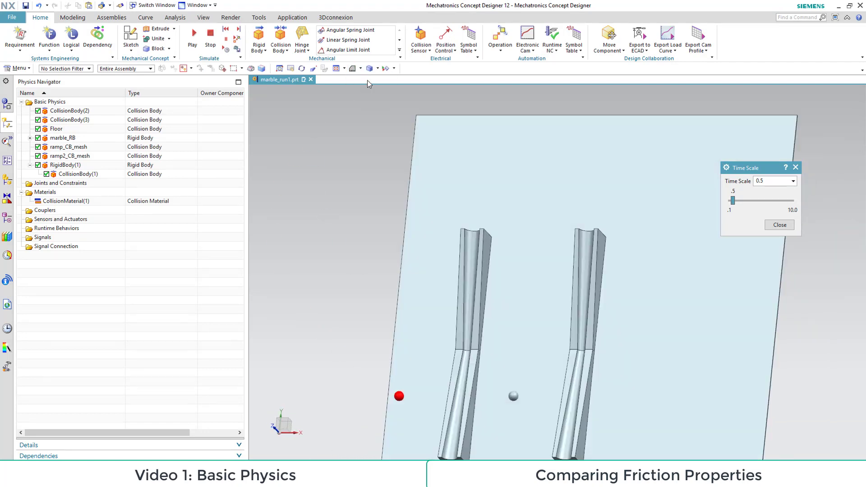
- Assign CollisionMaterial(1) to CollisionBody(2), the lower part of the left ramp
click(89, 111)
double_click(88, 111)
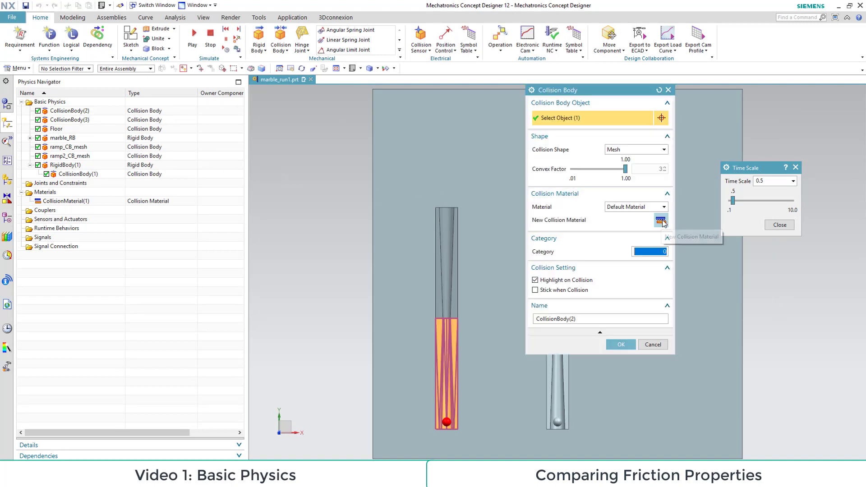
click(664, 208)
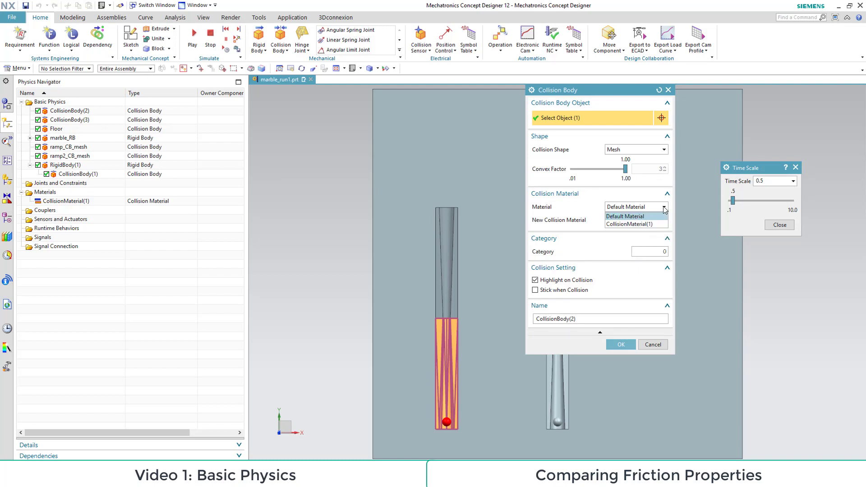
click(658, 224)
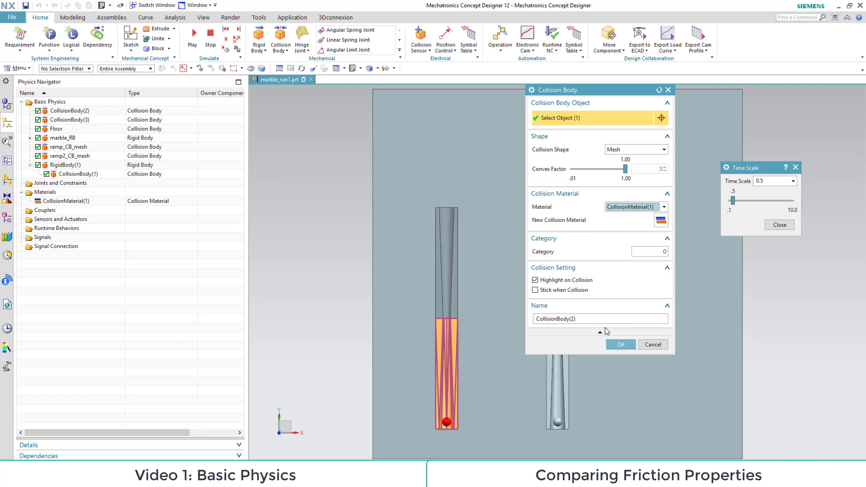
click(618, 344)
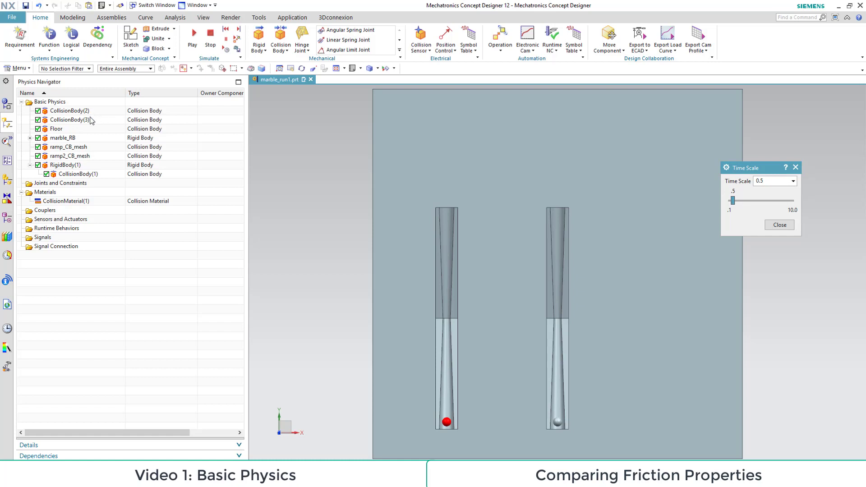
- Assign CollisionMaterial(1) to CollisionBody(3), the upper part of the left ramp
click(91, 120)
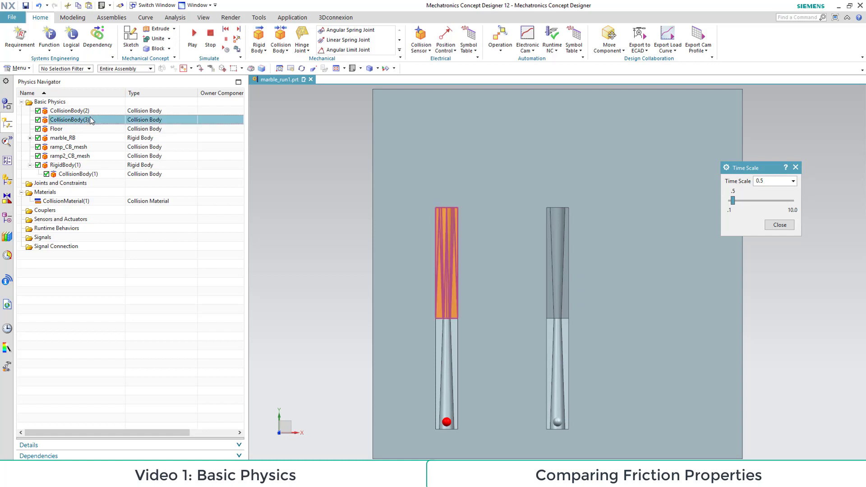
double_click(91, 120)
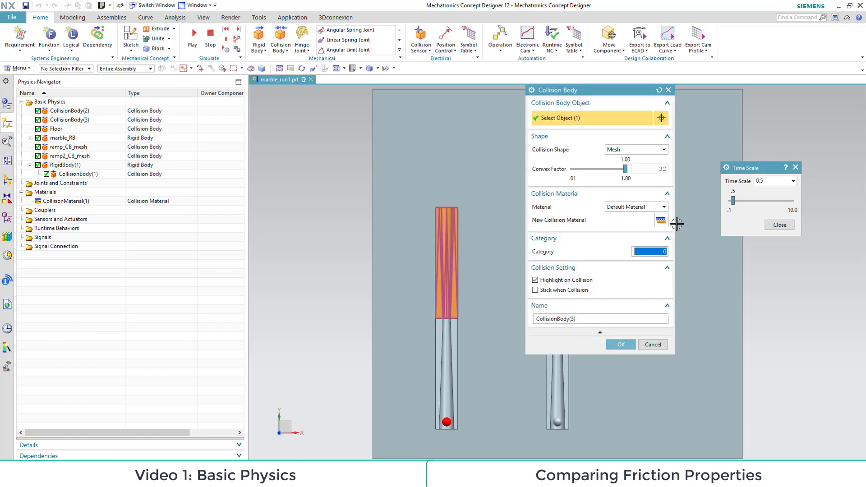
click(664, 208)
click(632, 224)
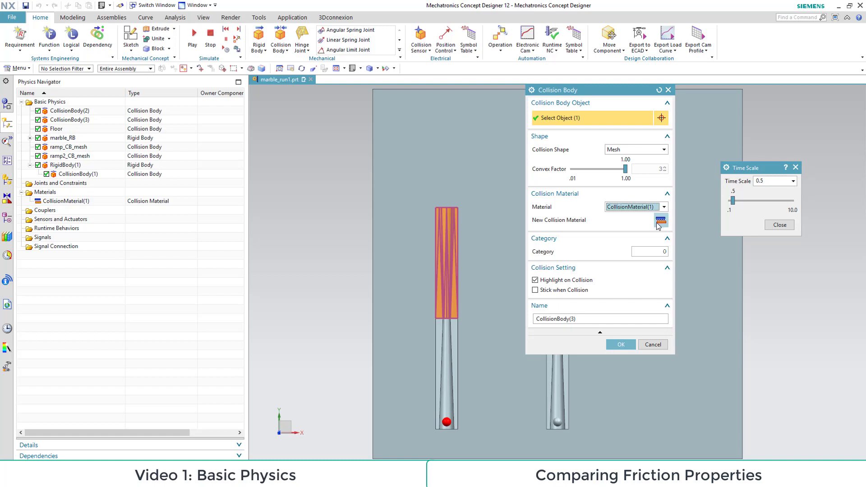
click(621, 345)
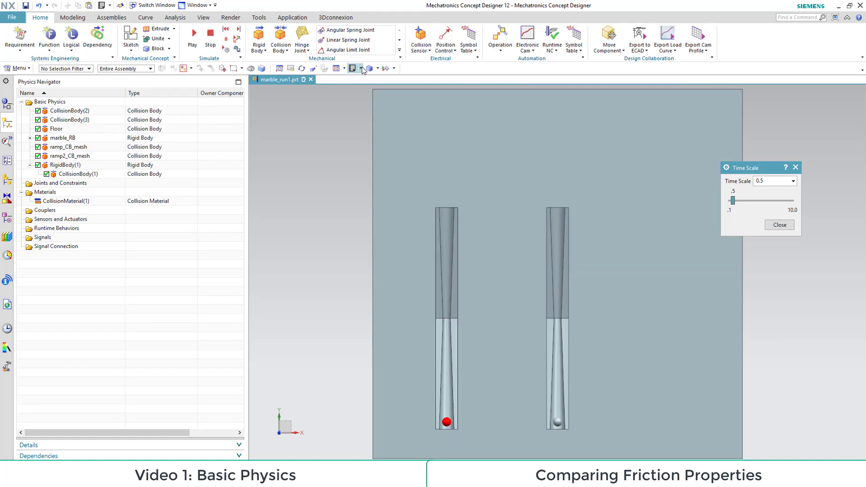
click(360, 68)
- From the Right view, play the simulation to watch the red marble, then stop and reset
click(385, 97)
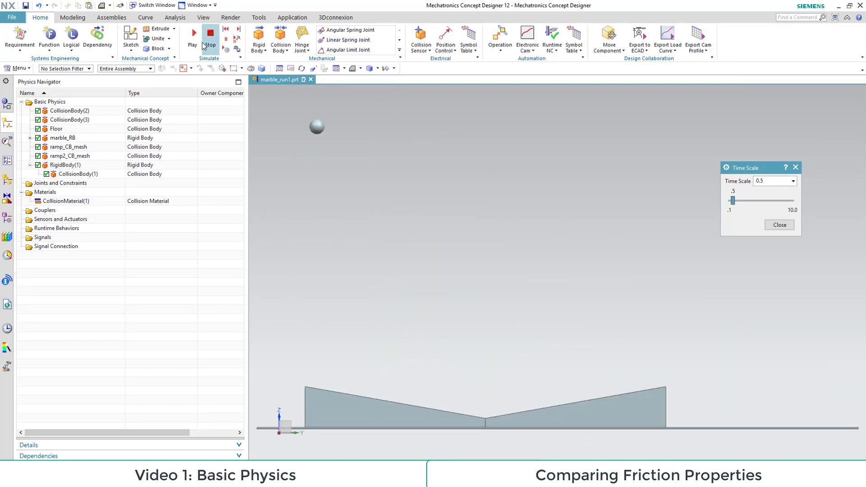
click(194, 36)
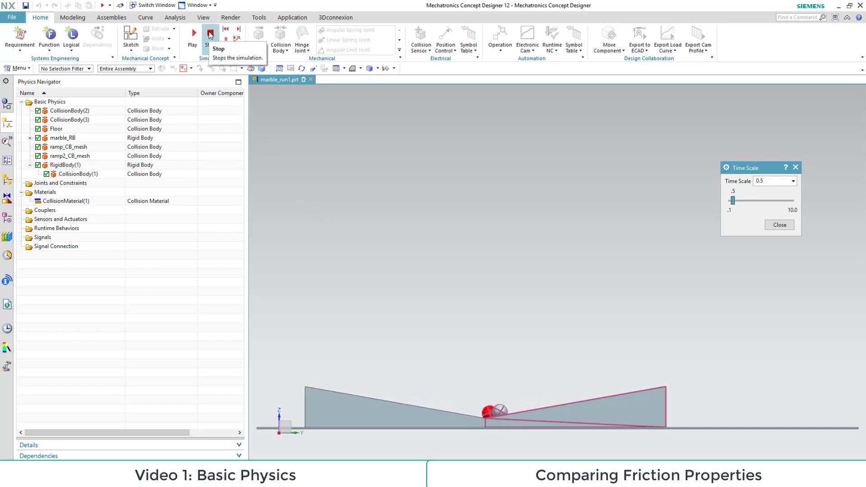
click(210, 33)
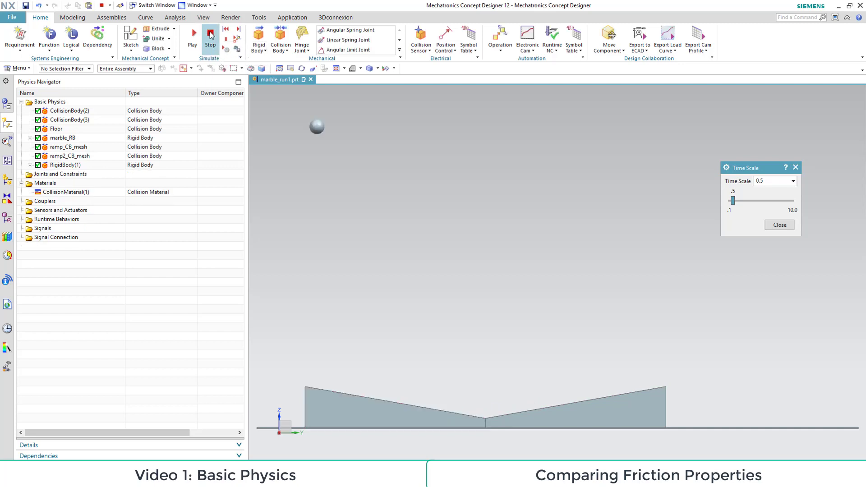
- Change CollisionMaterial(1) to dynamic friction 0 and restitution 1, then replay the simulation
double_click(68, 193)
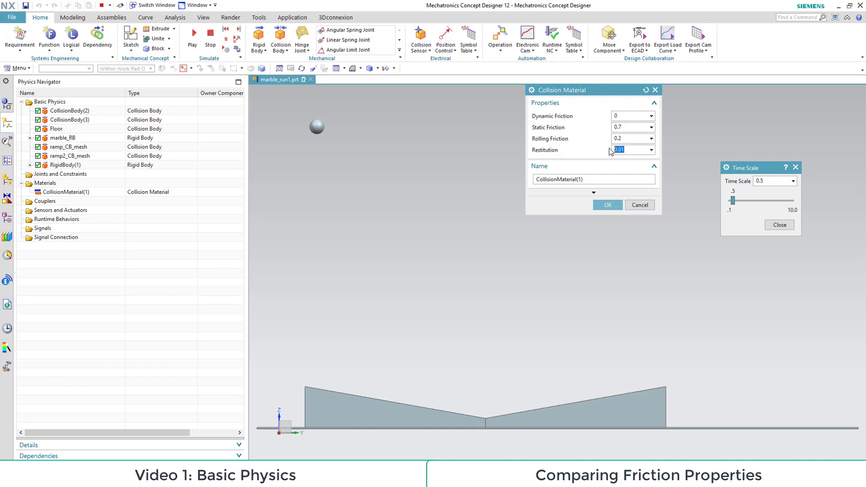
text(1)
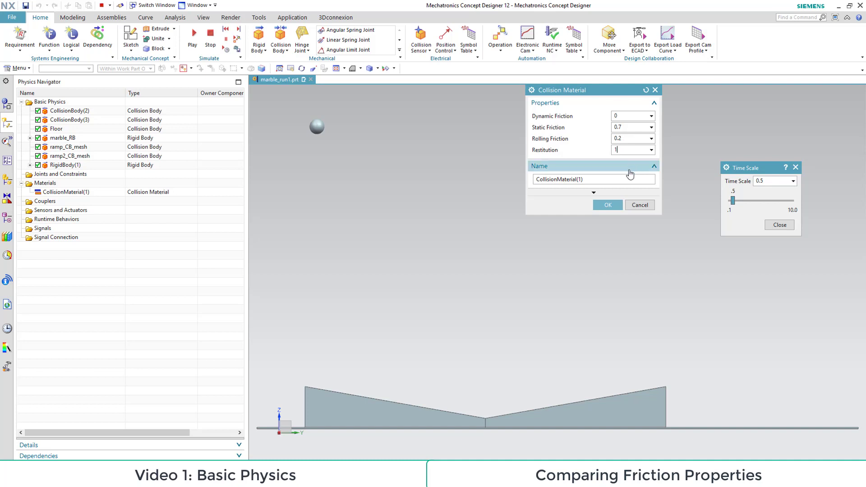
click(608, 206)
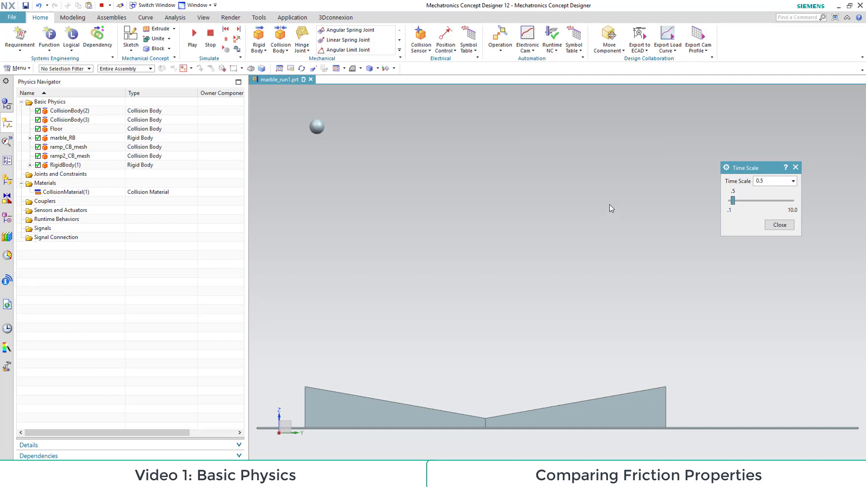
click(68, 192)
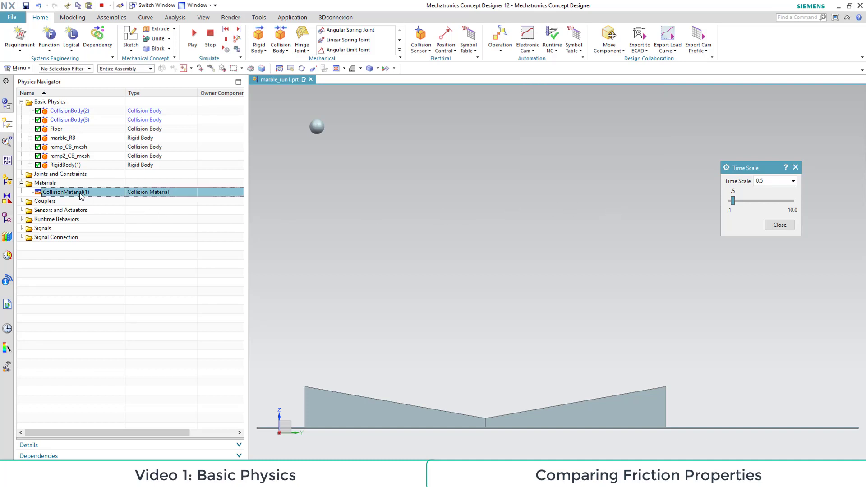
click(30, 165)
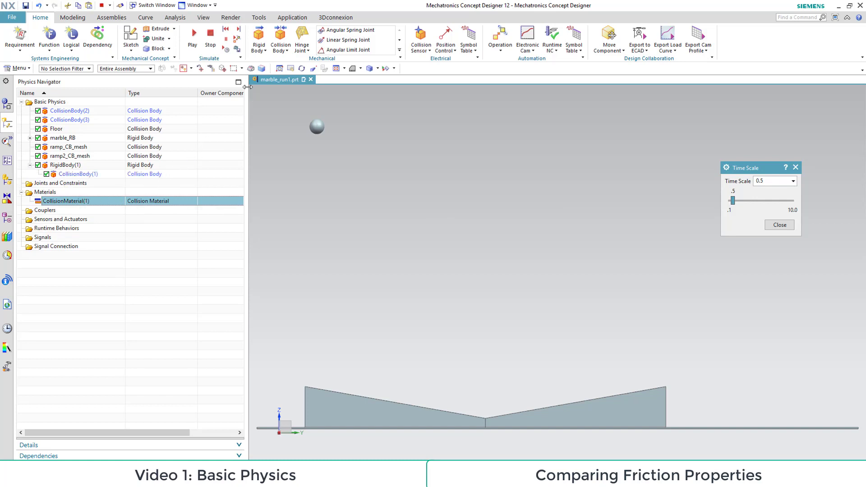
click(194, 34)
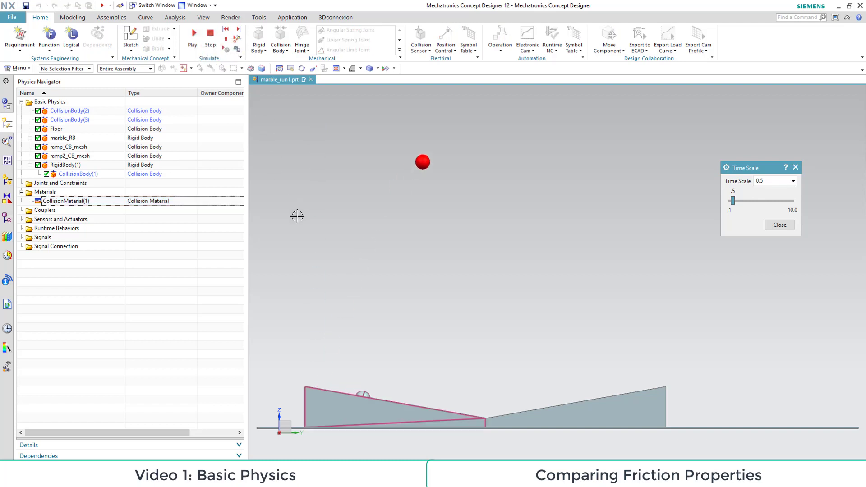